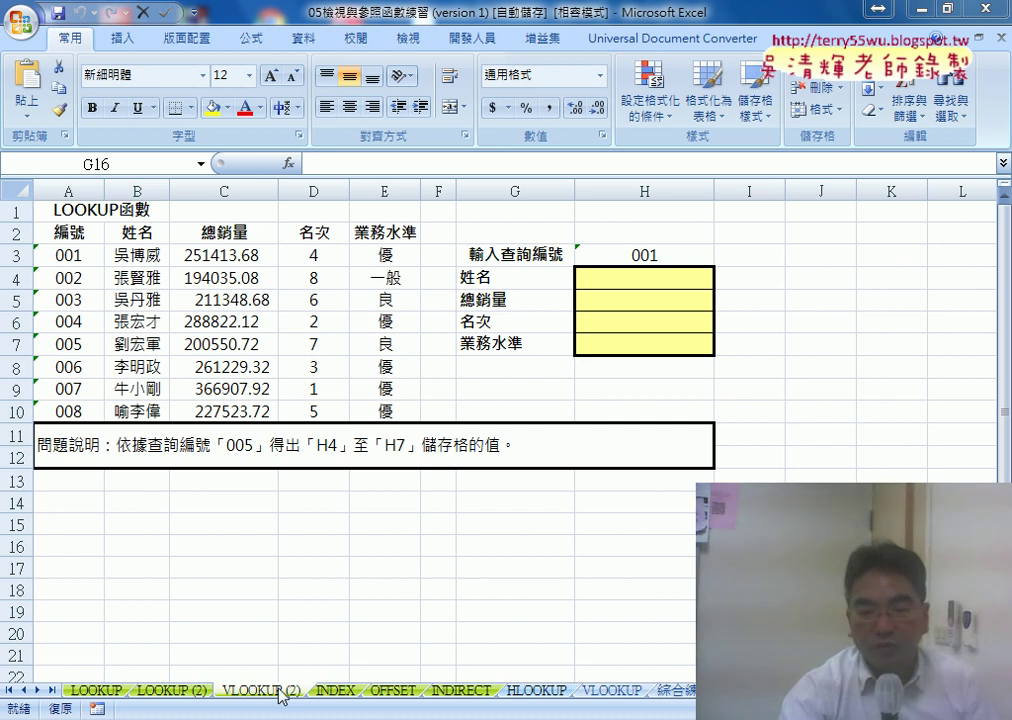
Insert a VLOOKUP function into H4 from the 檢視與參照 (lookup and reference) category.
click(662, 278)
click(289, 163)
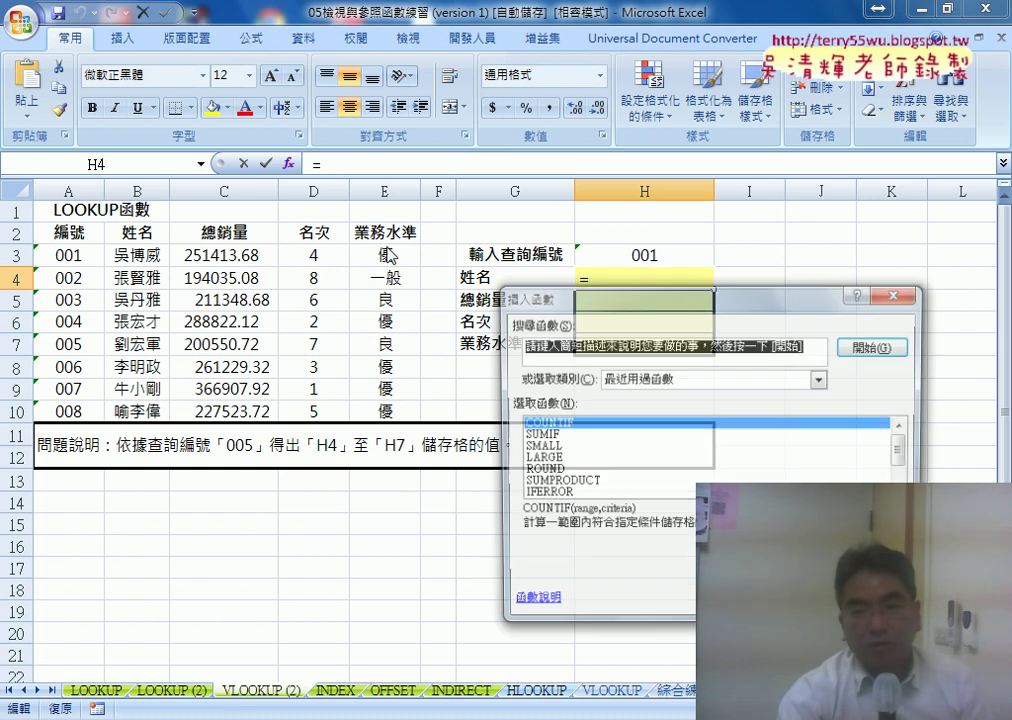
click(821, 379)
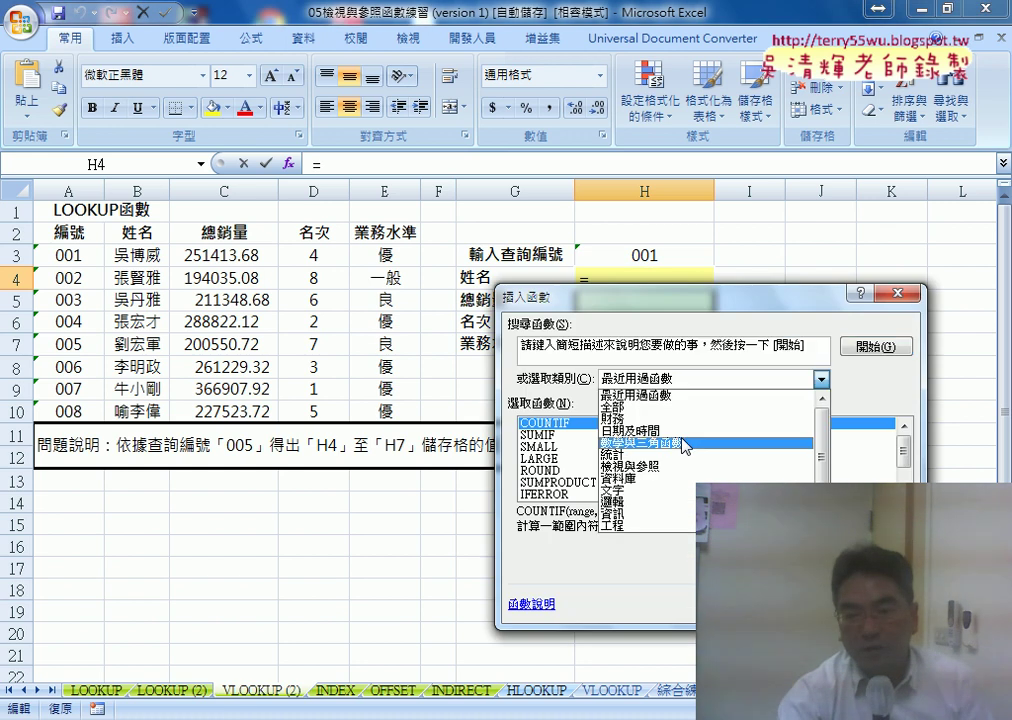
click(641, 467)
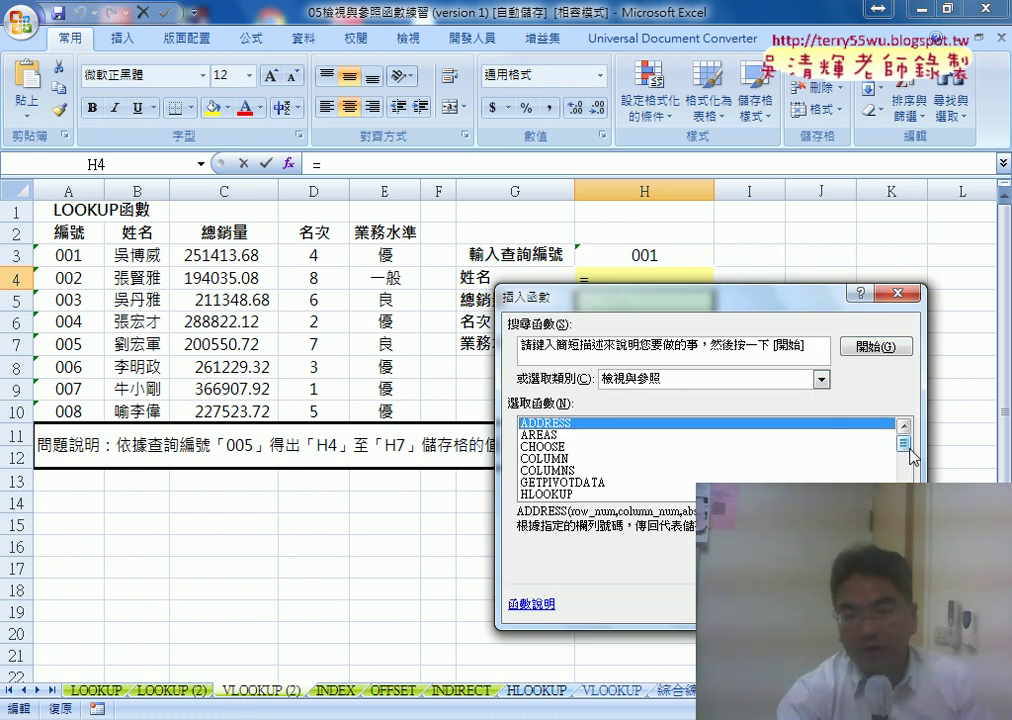
drag(909, 450, 909, 492)
double_click(600, 494)
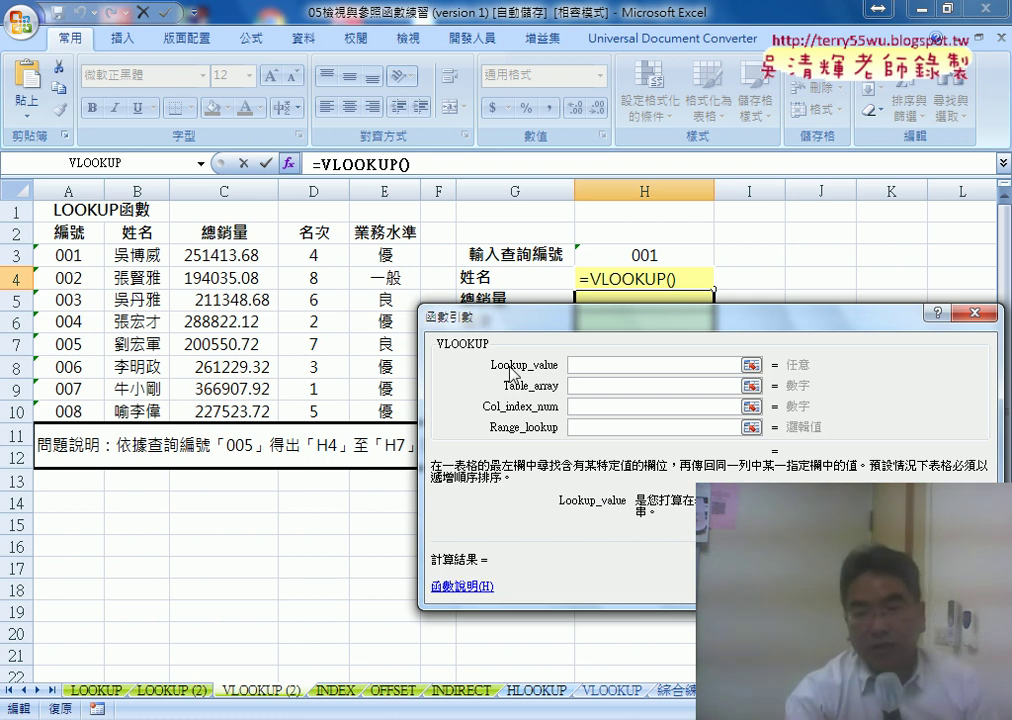
Set the VLOOKUP lookup value to H3 and the table array to A3:E10.
click(632, 251)
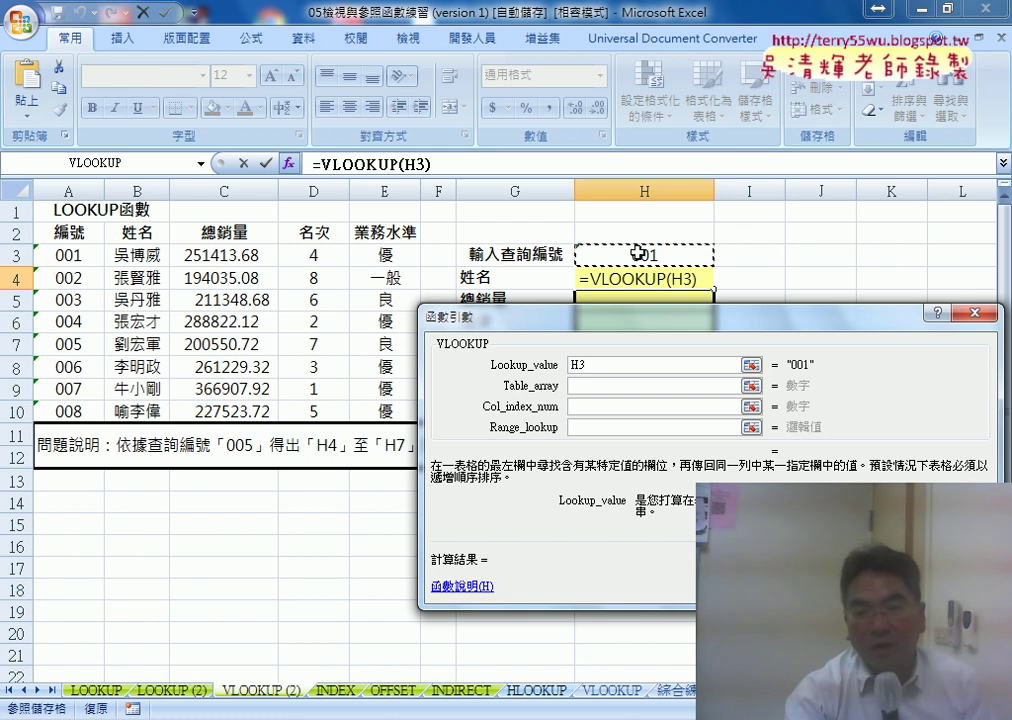
click(583, 390)
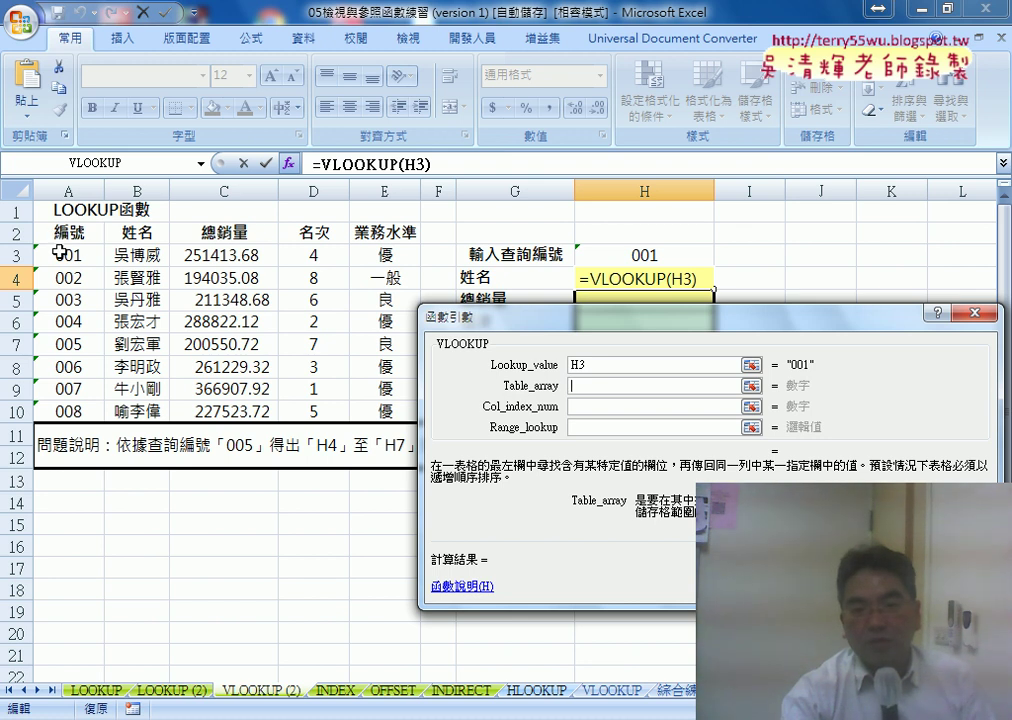
drag(68, 256, 387, 403)
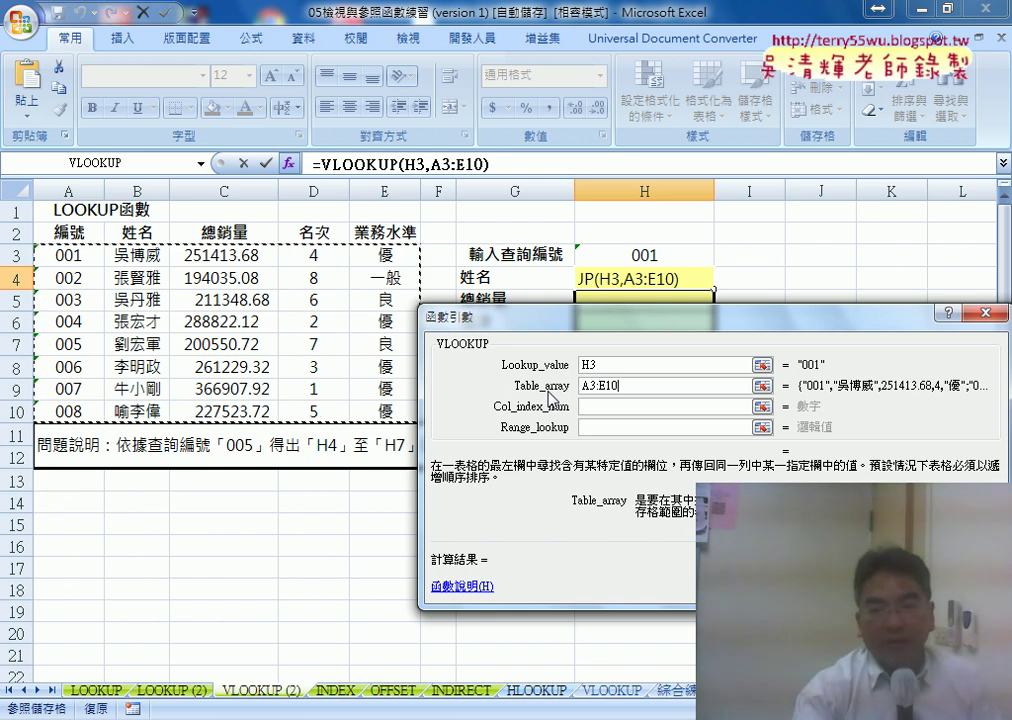
click(592, 408)
drag(578, 322, 466, 357)
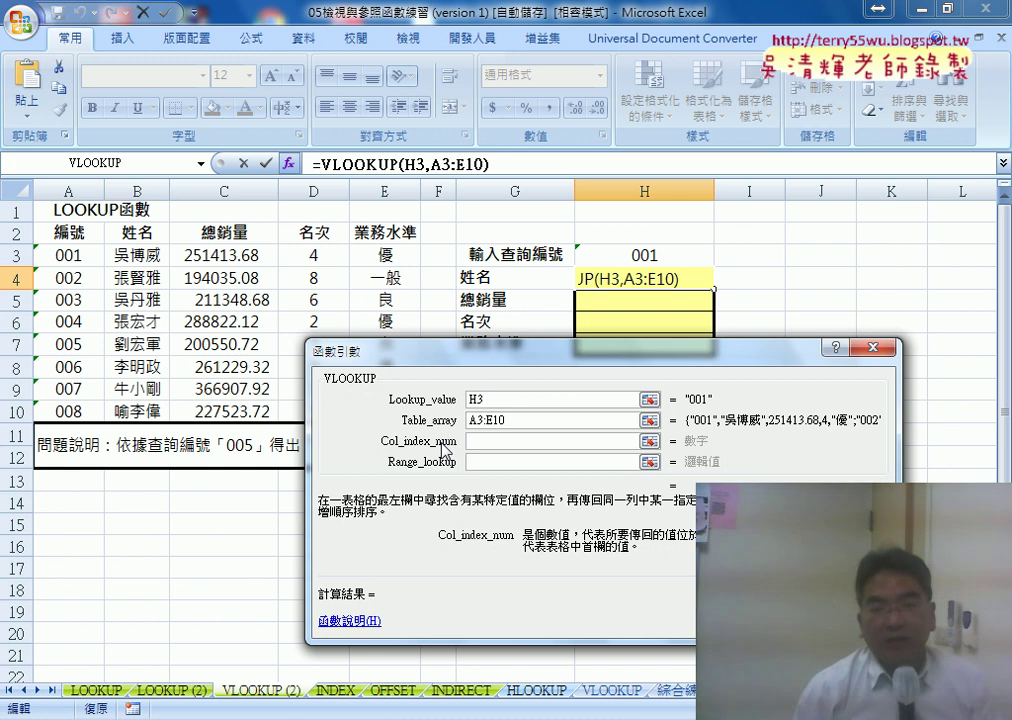
click(516, 422)
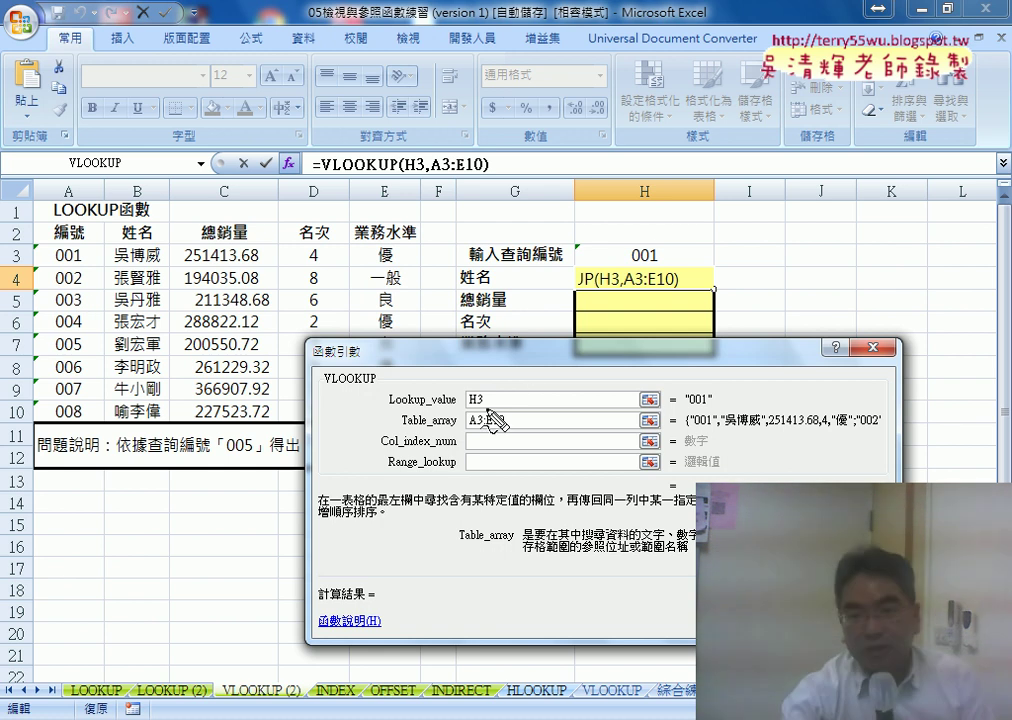
drag(474, 427, 510, 424)
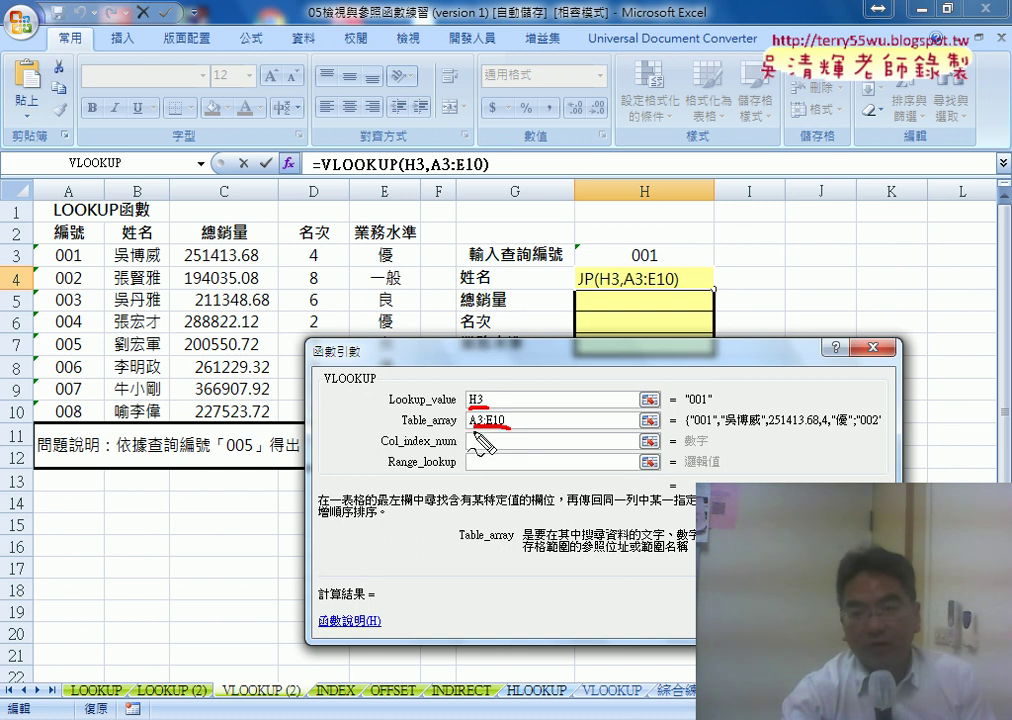
drag(395, 428, 510, 432)
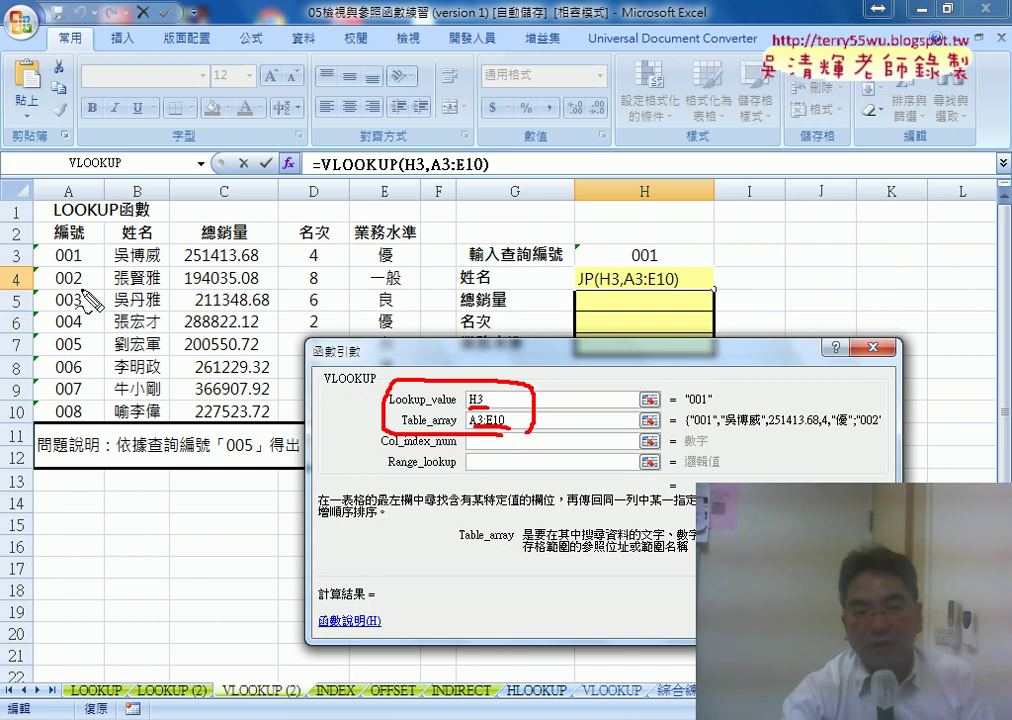
drag(42, 250, 38, 425)
mouse_move(40, 245)
mouse_down()
mouse_move(108, 262)
mouse_move(38, 421)
mouse_up()
mouse_move(150, 181)
mouse_down()
mouse_move(100, 262)
mouse_move(88, 264)
mouse_up()
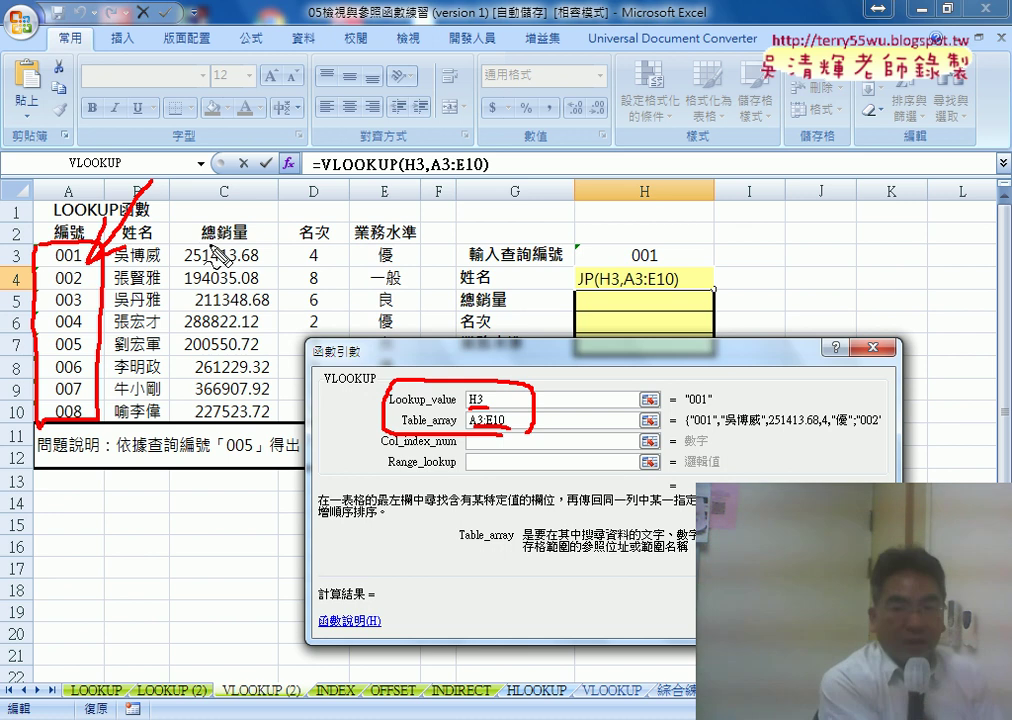
key(Escape)
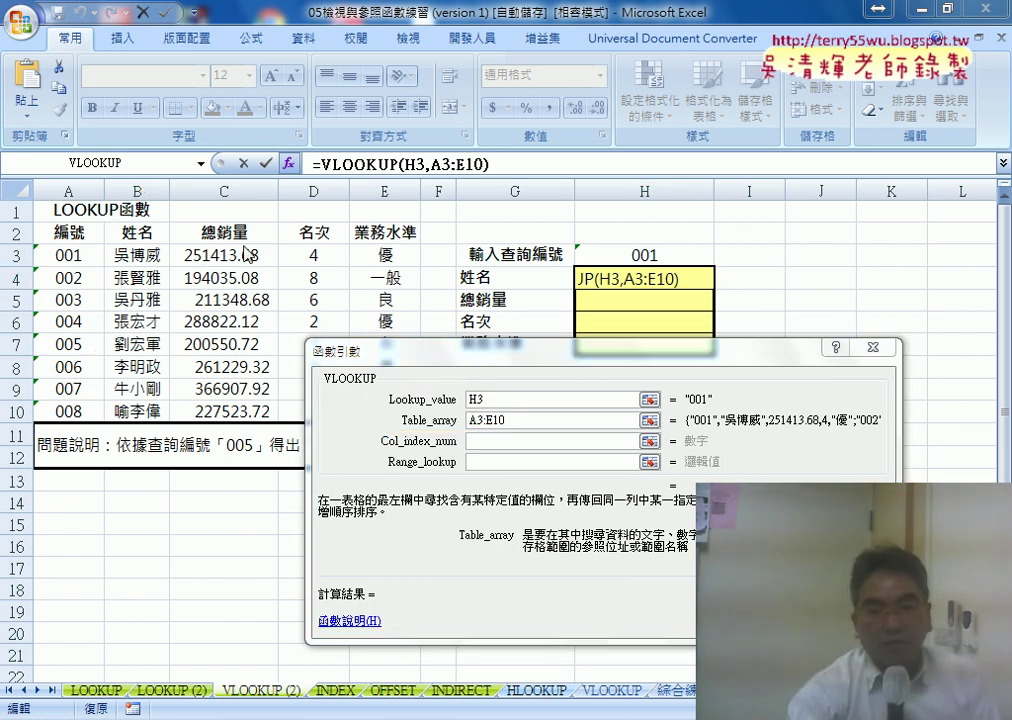
Enter column index 2 and range lookup 0, finishing =VLOOKUP(H3,A3:E10,2,0) in H4.
click(478, 444)
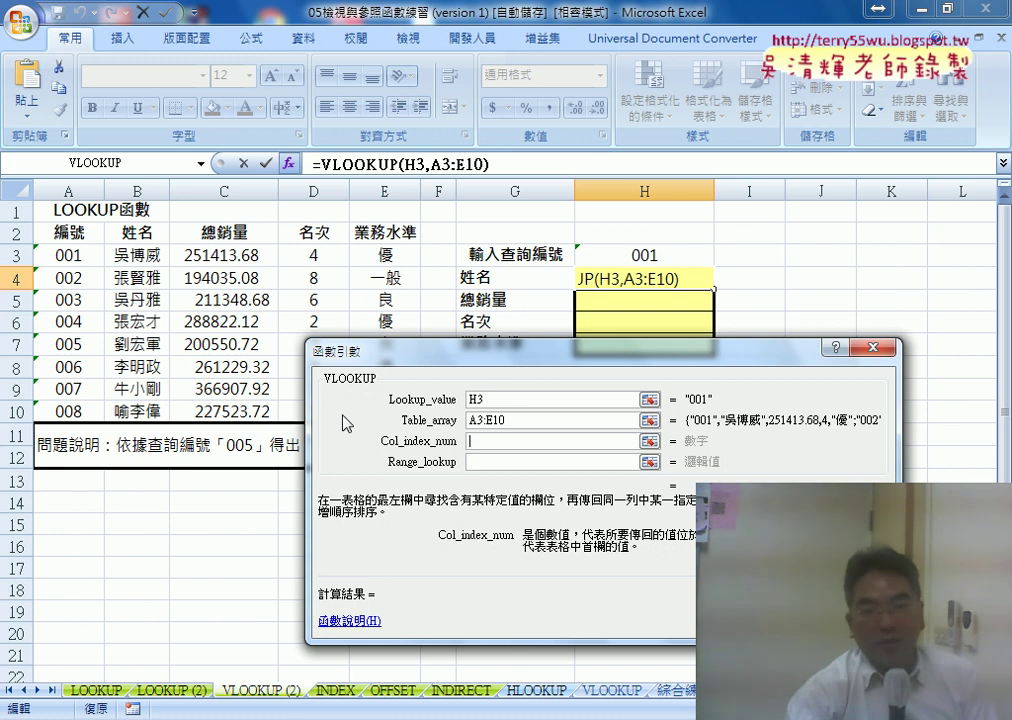
text(2)
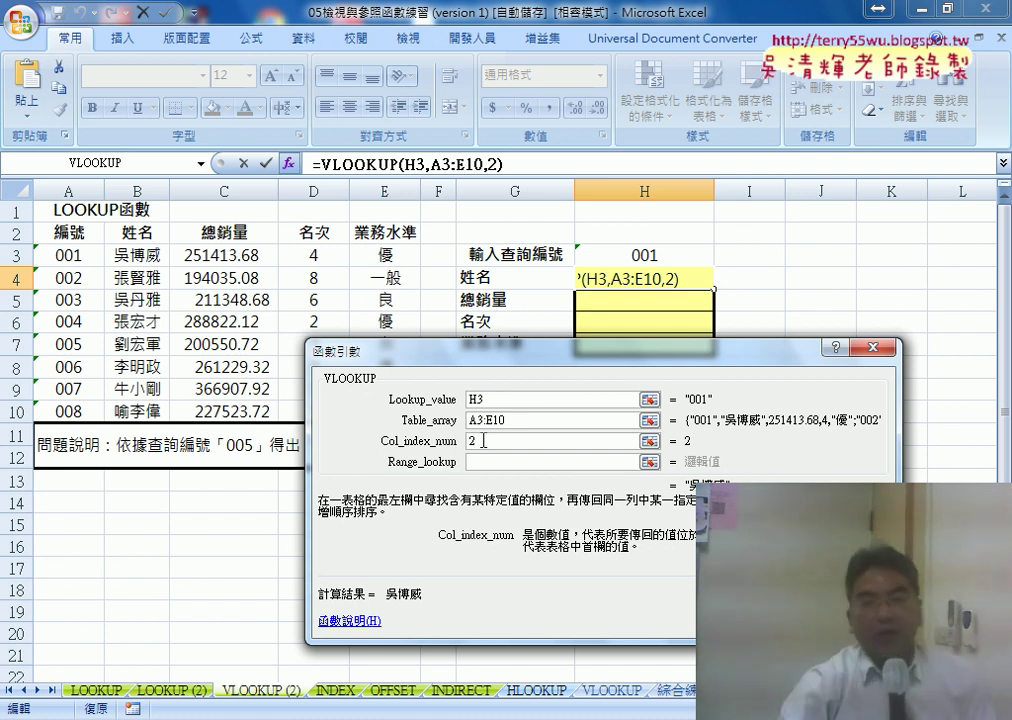
click(485, 462)
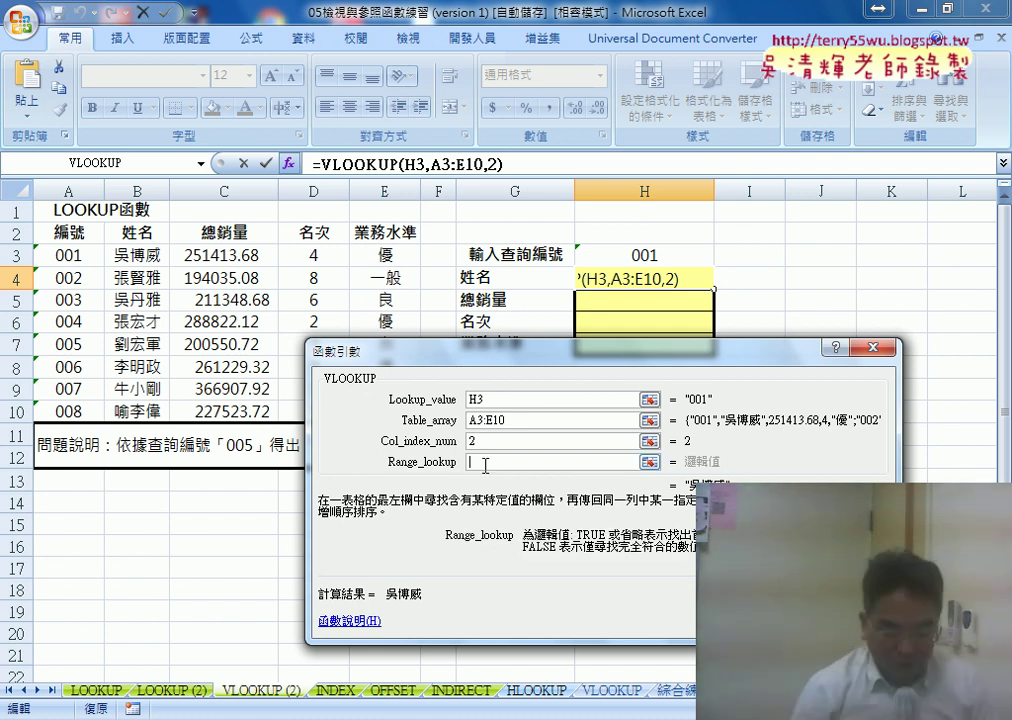
text(0)
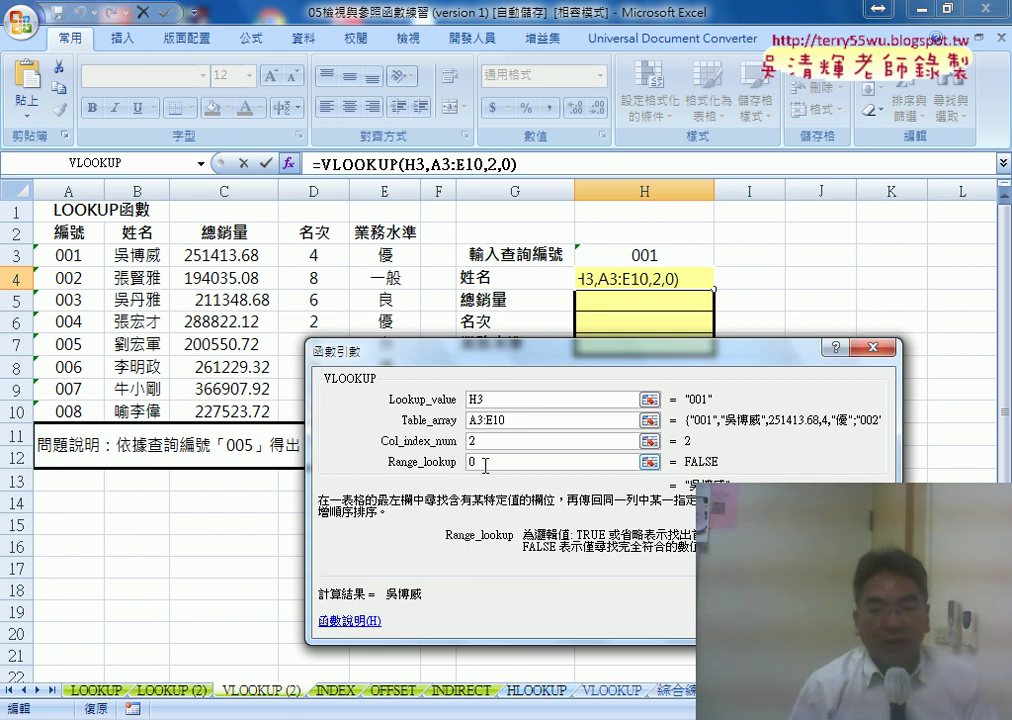
key(BackSpace)
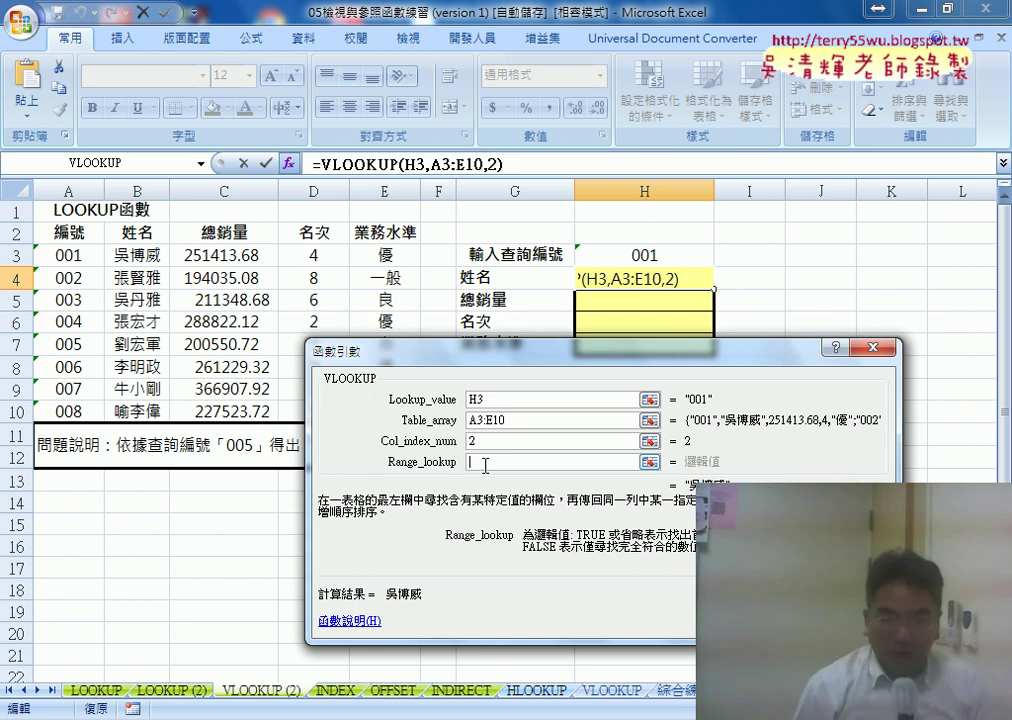
text(1)
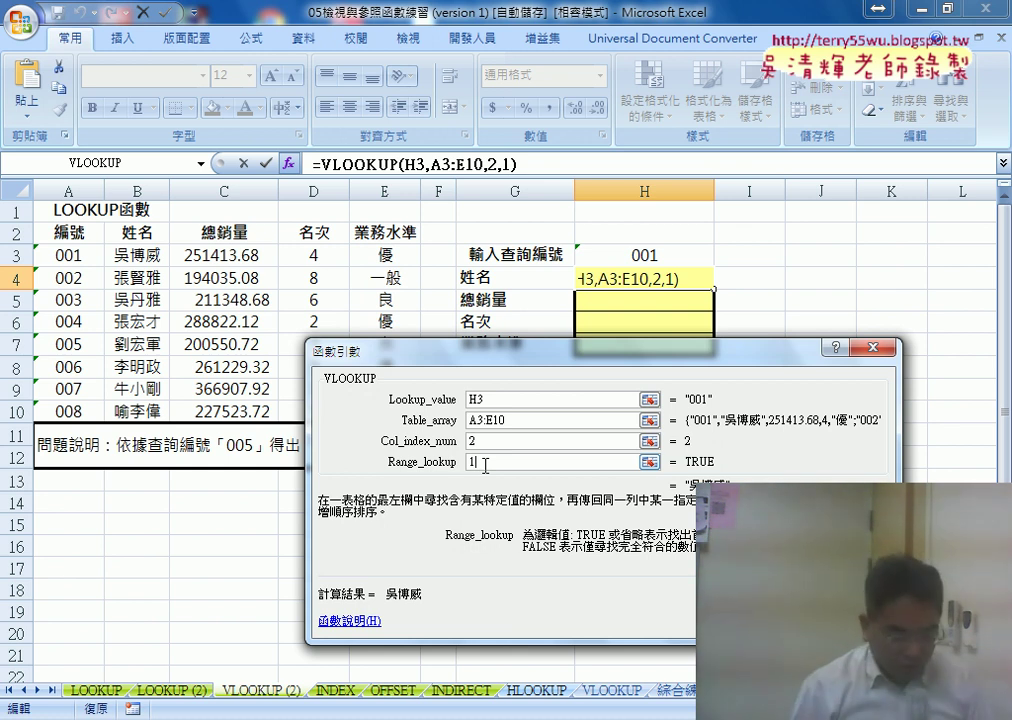
key(BackSpace)
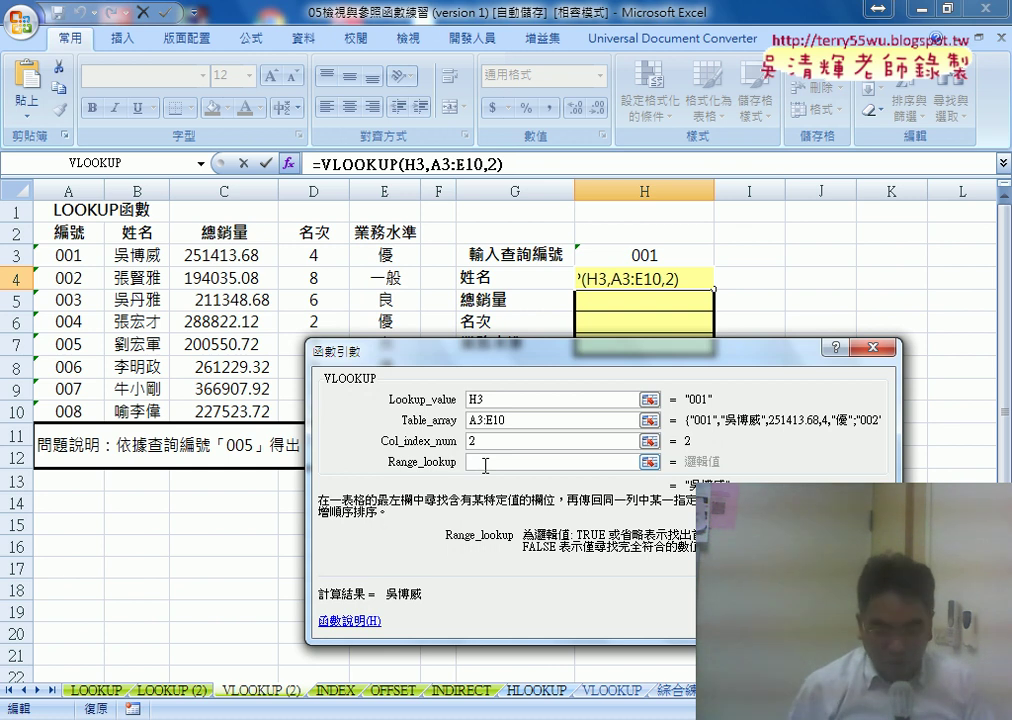
text(0)
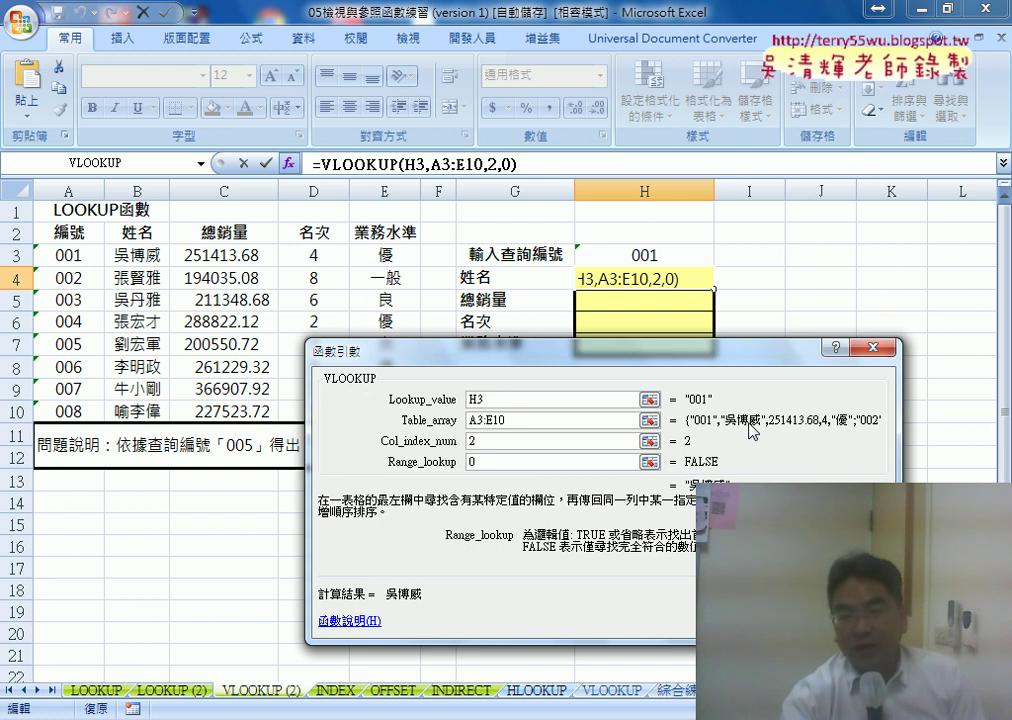
key(Return)
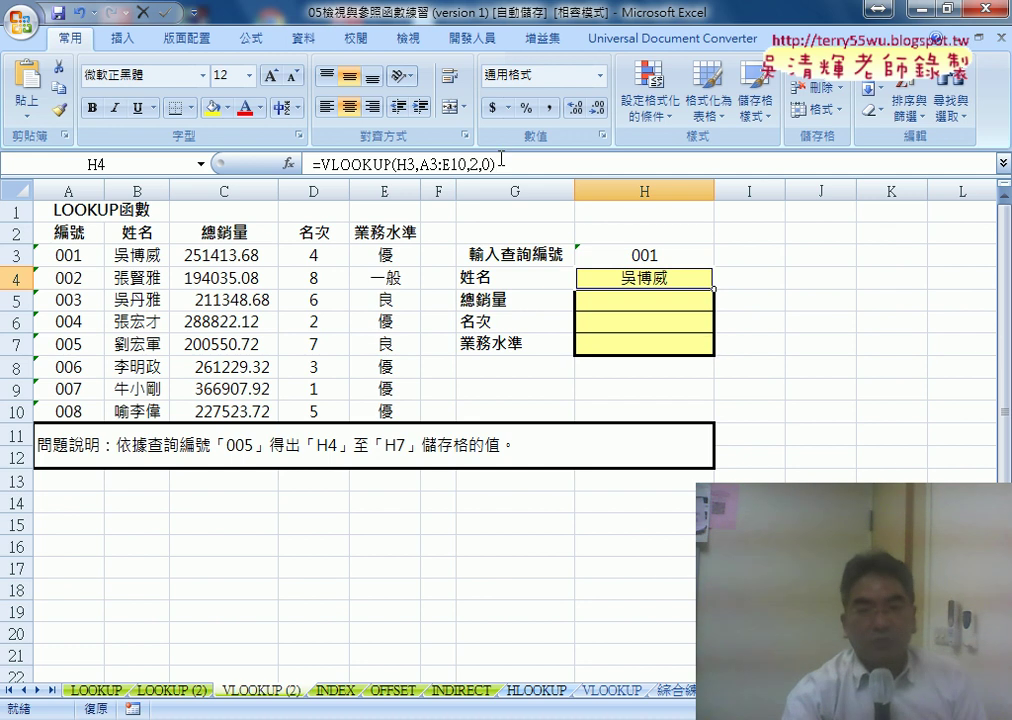
click(361, 160)
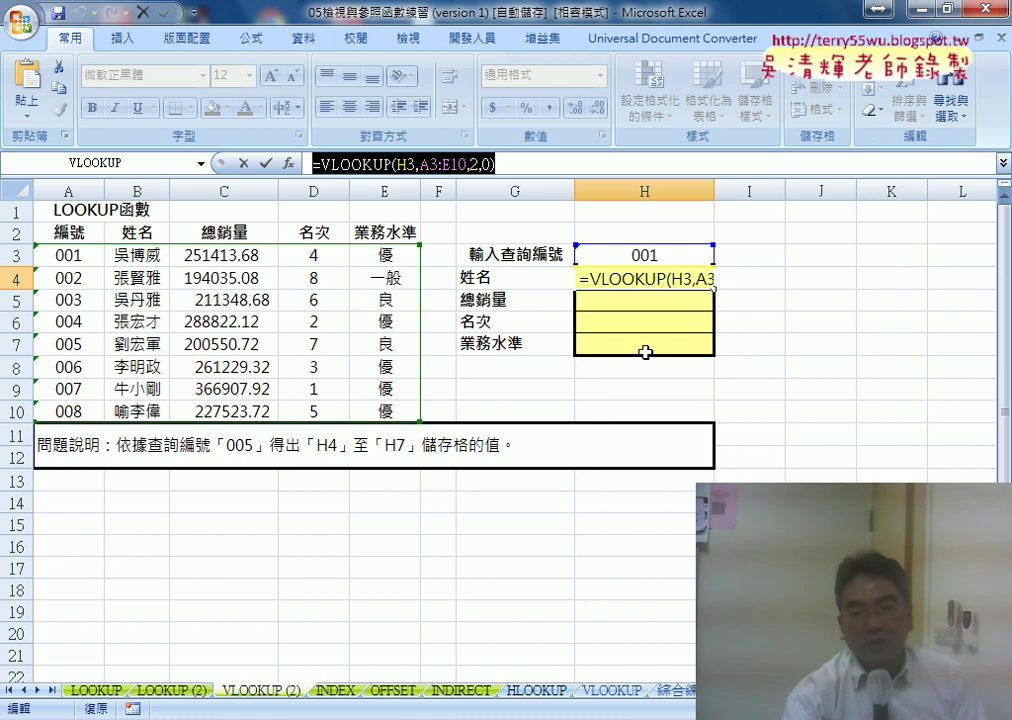
double_click(474, 163)
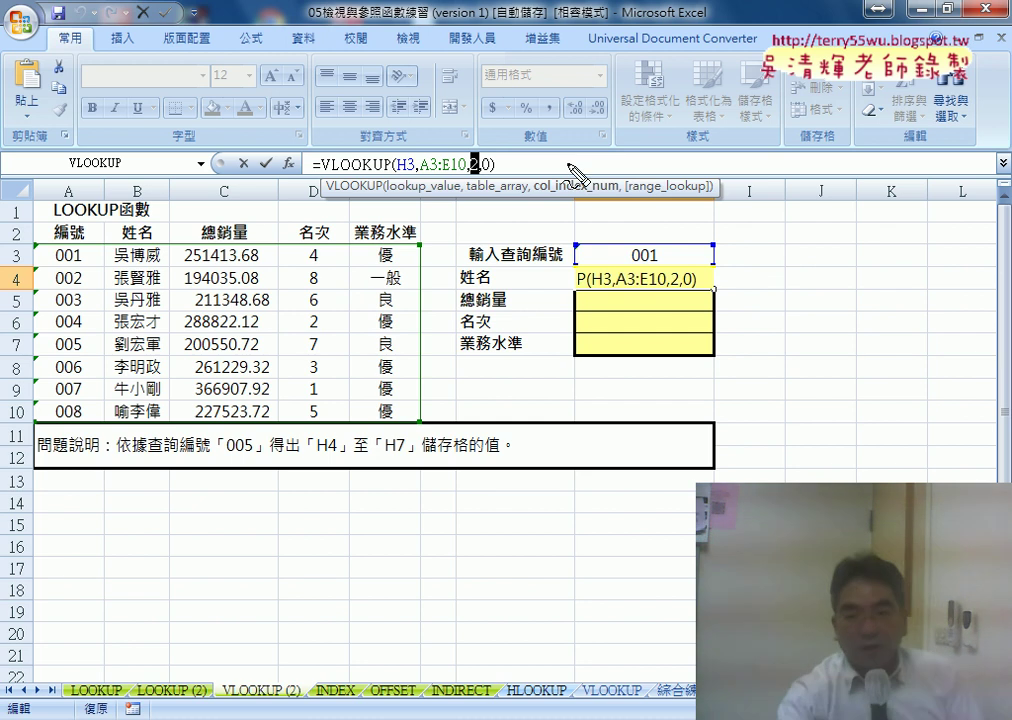
drag(640, 243, 652, 244)
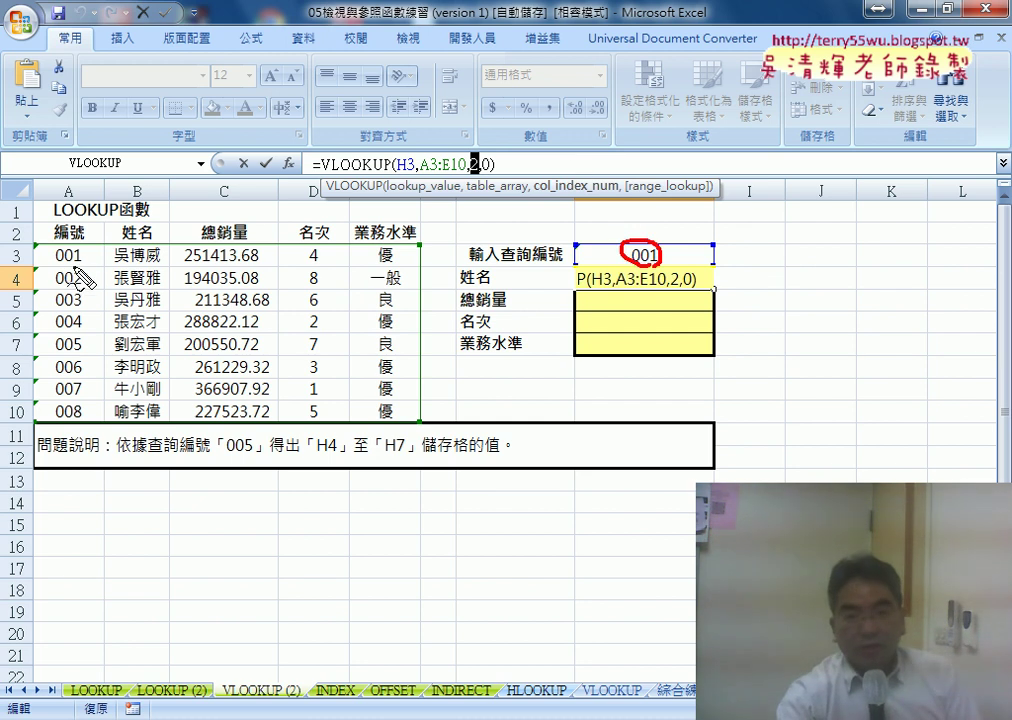
mouse_move(70, 244)
mouse_down()
mouse_move(78, 258)
mouse_move(578, 278)
mouse_up()
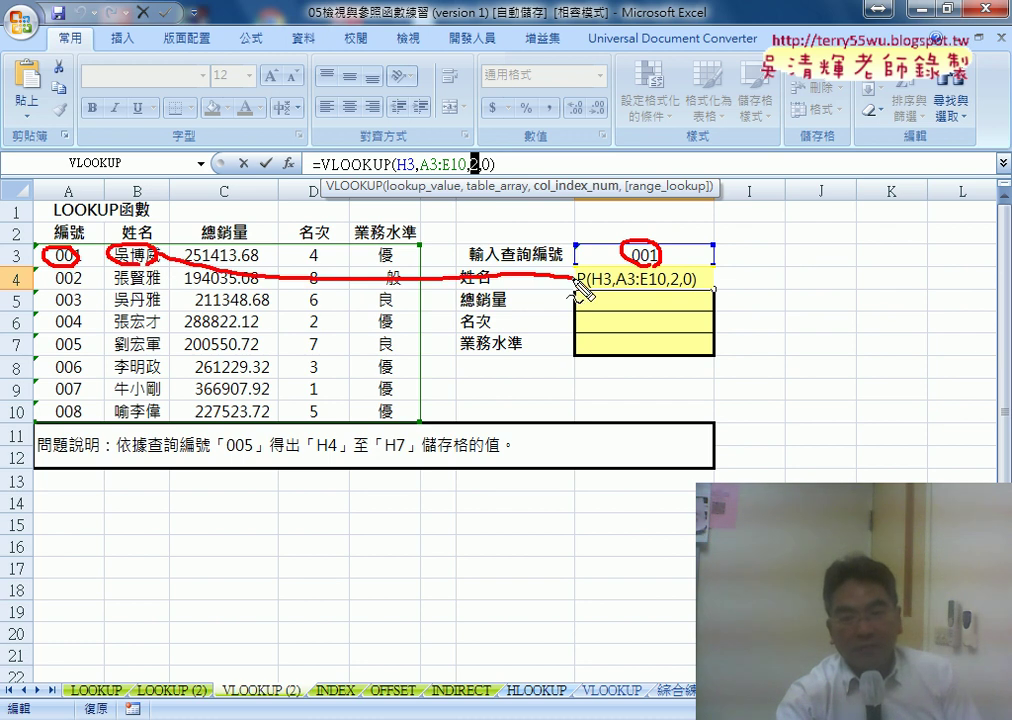
drag(110, 190, 132, 204)
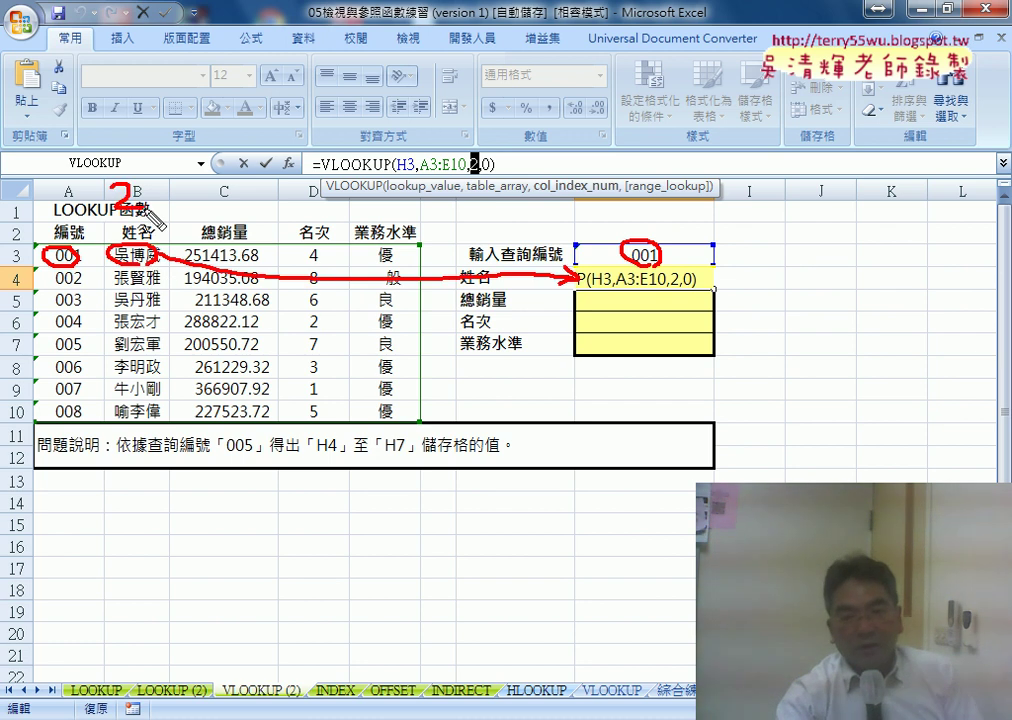
drag(467, 177, 481, 176)
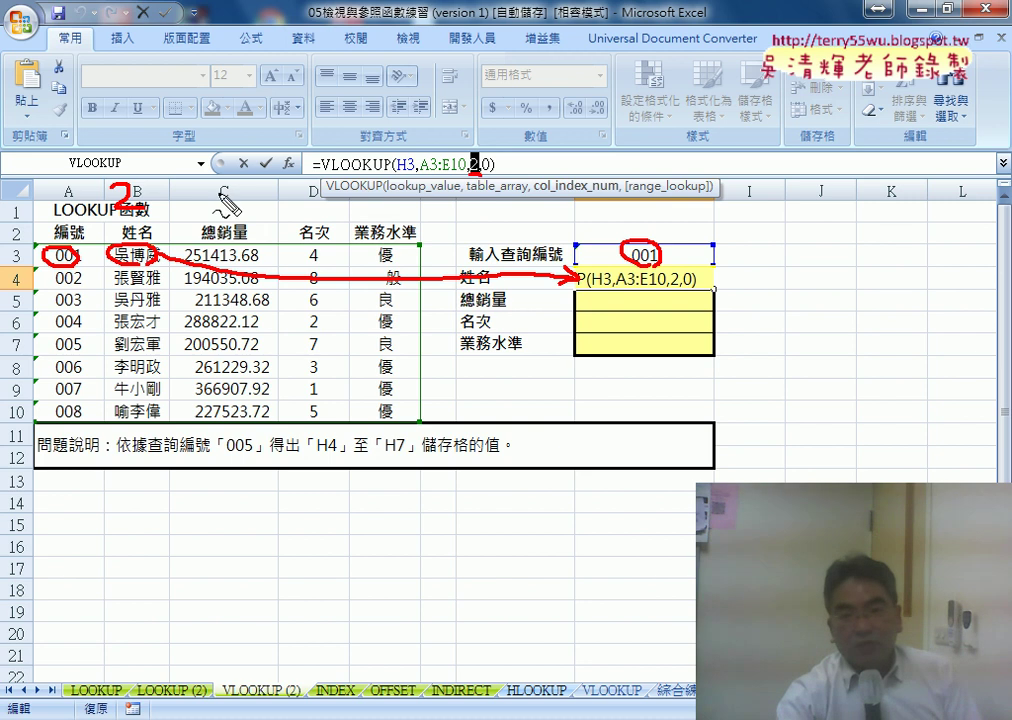
drag(202, 180, 210, 205)
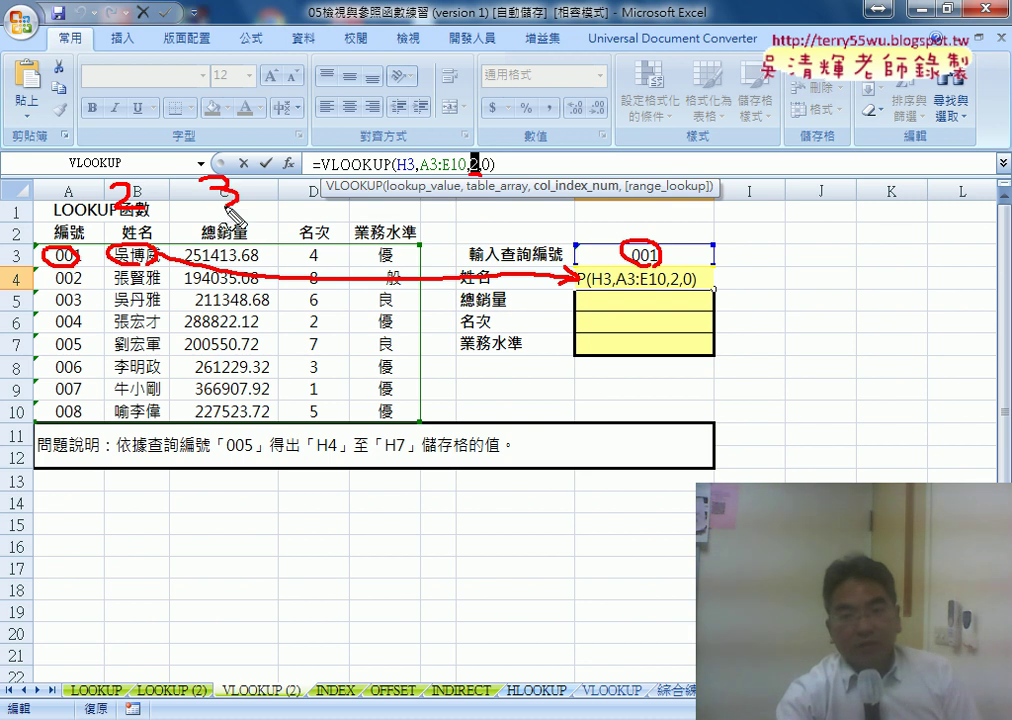
mouse_move(305, 168)
mouse_down()
mouse_move(320, 186)
mouse_move(313, 211)
mouse_up()
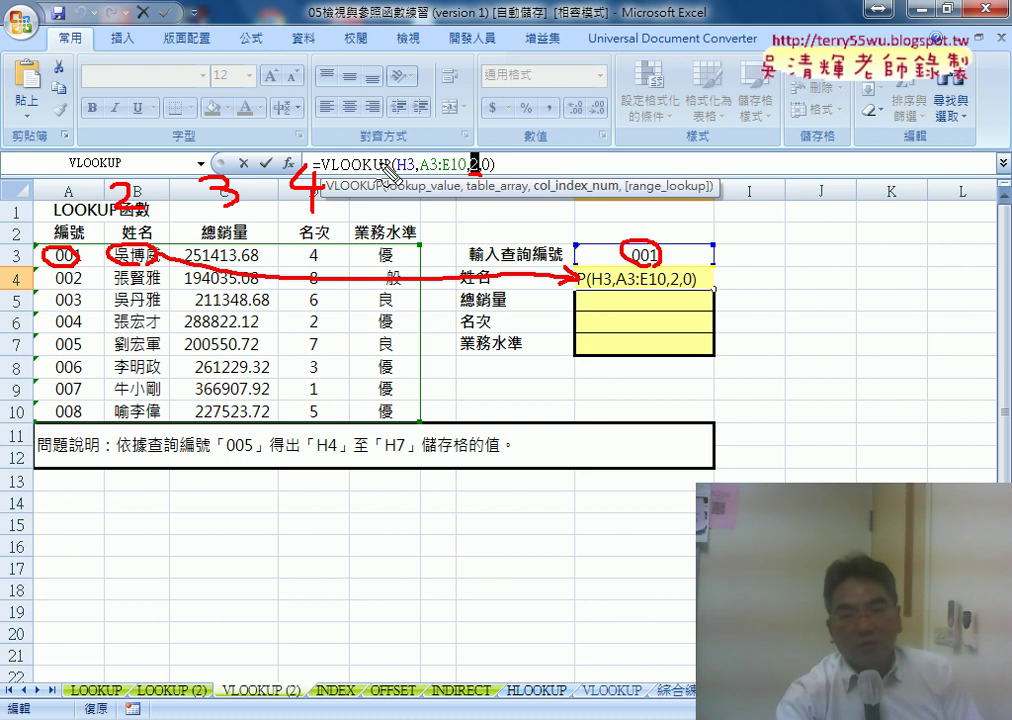
drag(402, 169, 362, 197)
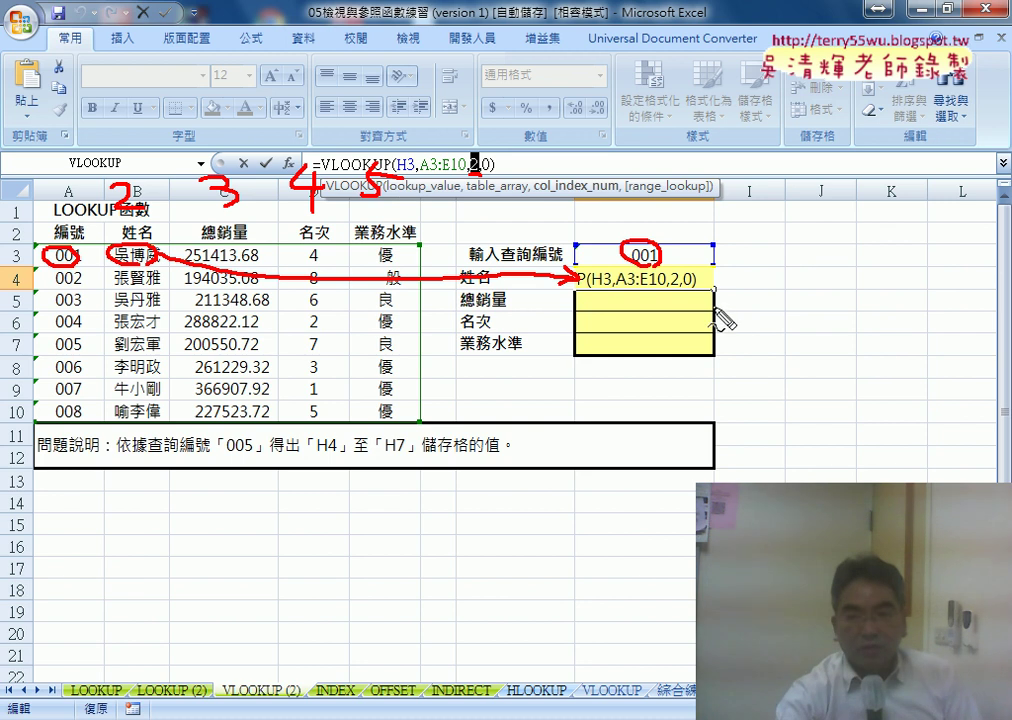
drag(713, 281, 711, 356)
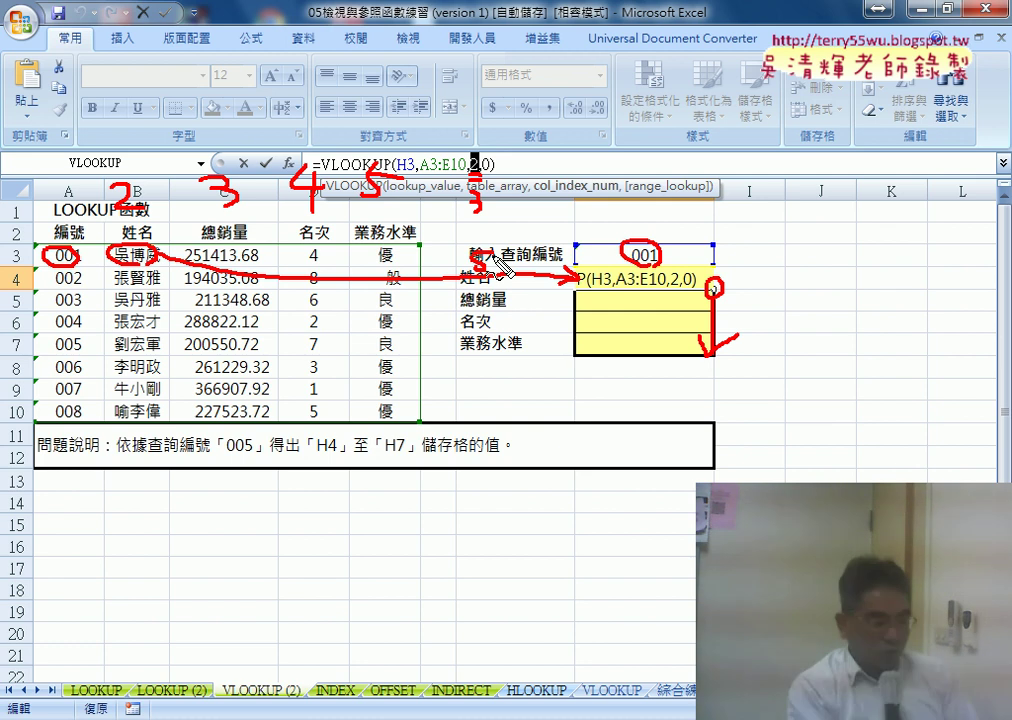
key(Escape)
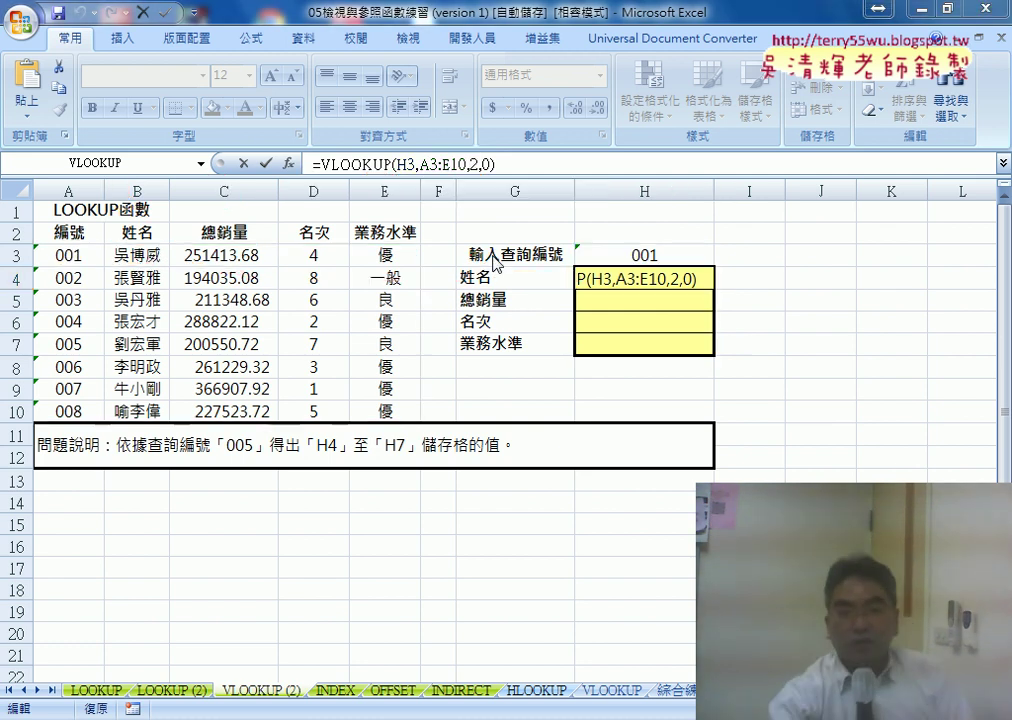
Commit the H4 lookup, narrow column I, and insert a ROW() function into J4.
click(267, 165)
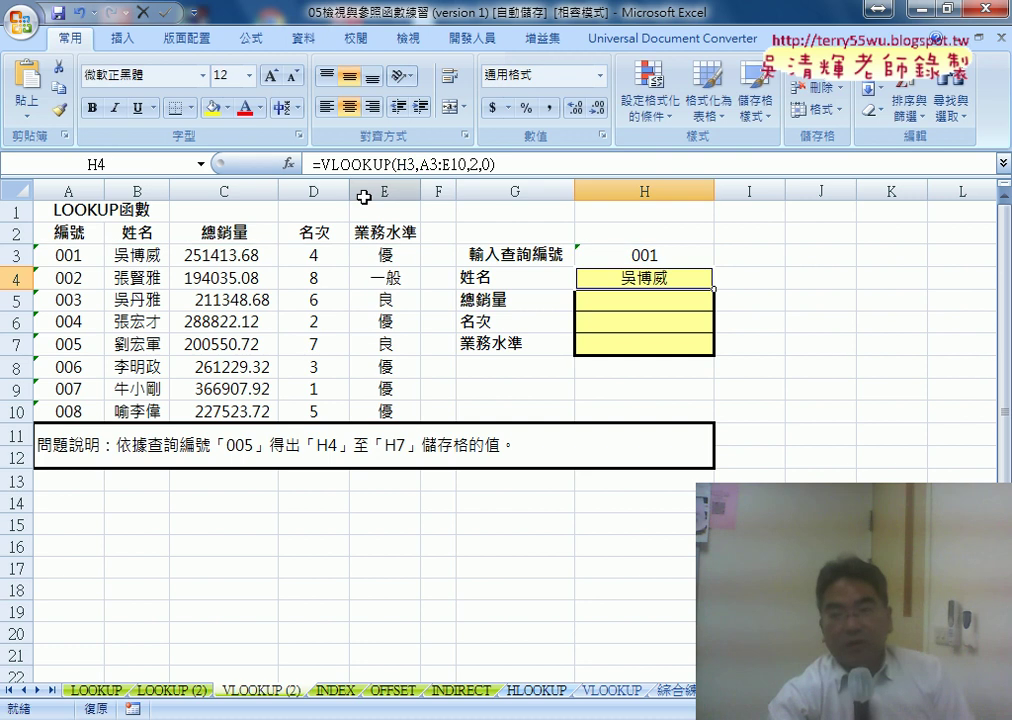
drag(785, 190, 757, 190)
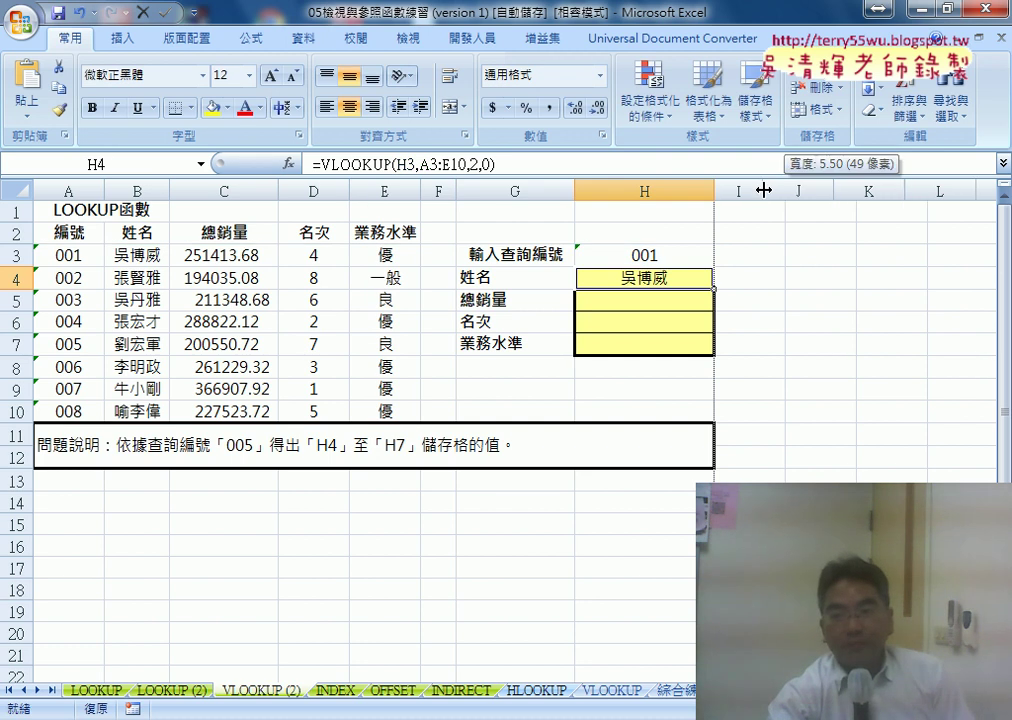
click(786, 278)
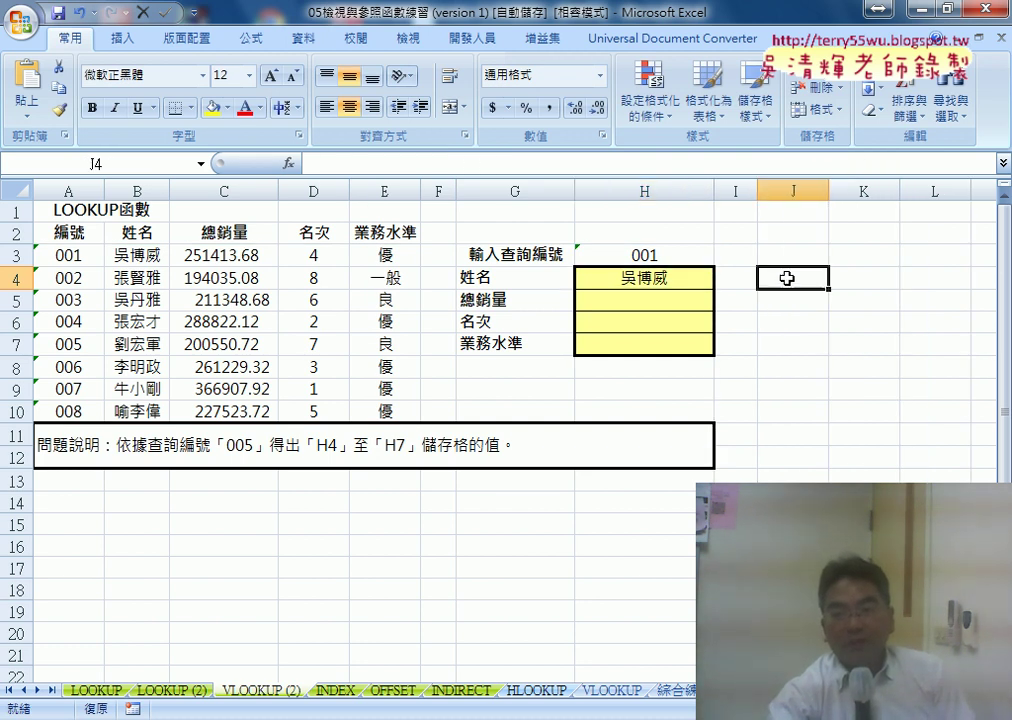
click(289, 163)
drag(536, 328, 387, 165)
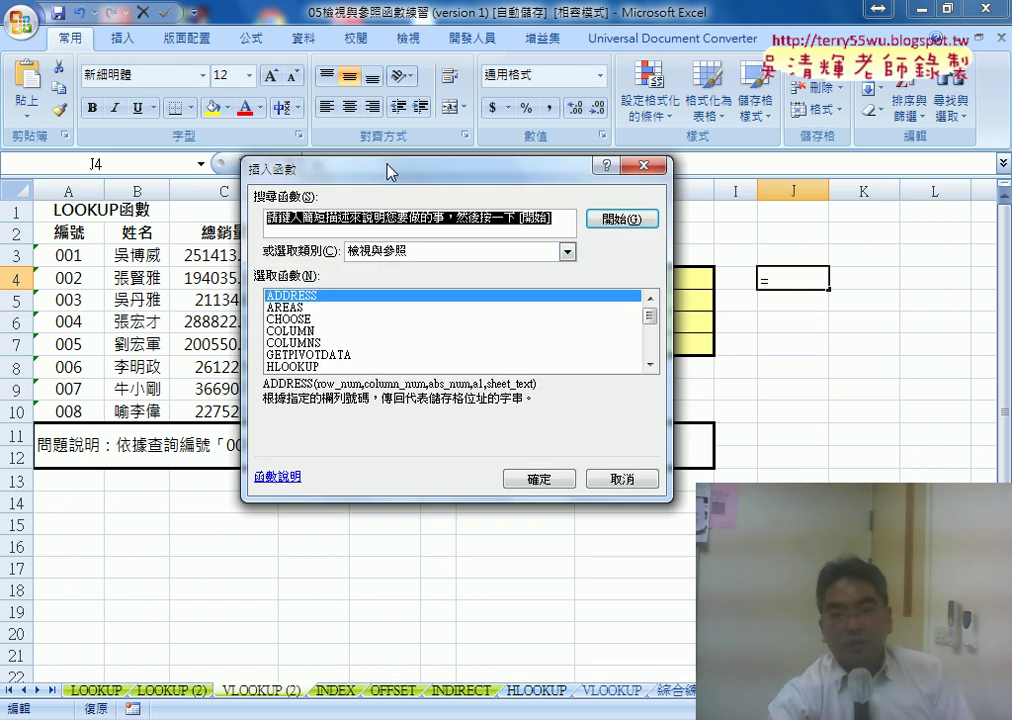
drag(648, 316, 650, 350)
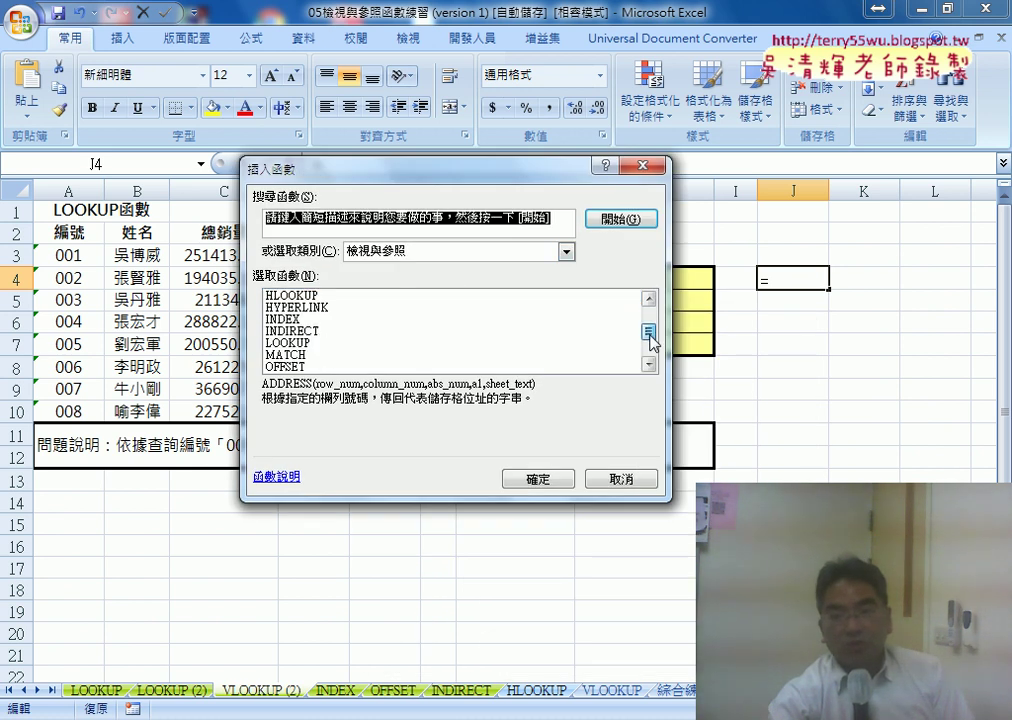
click(301, 331)
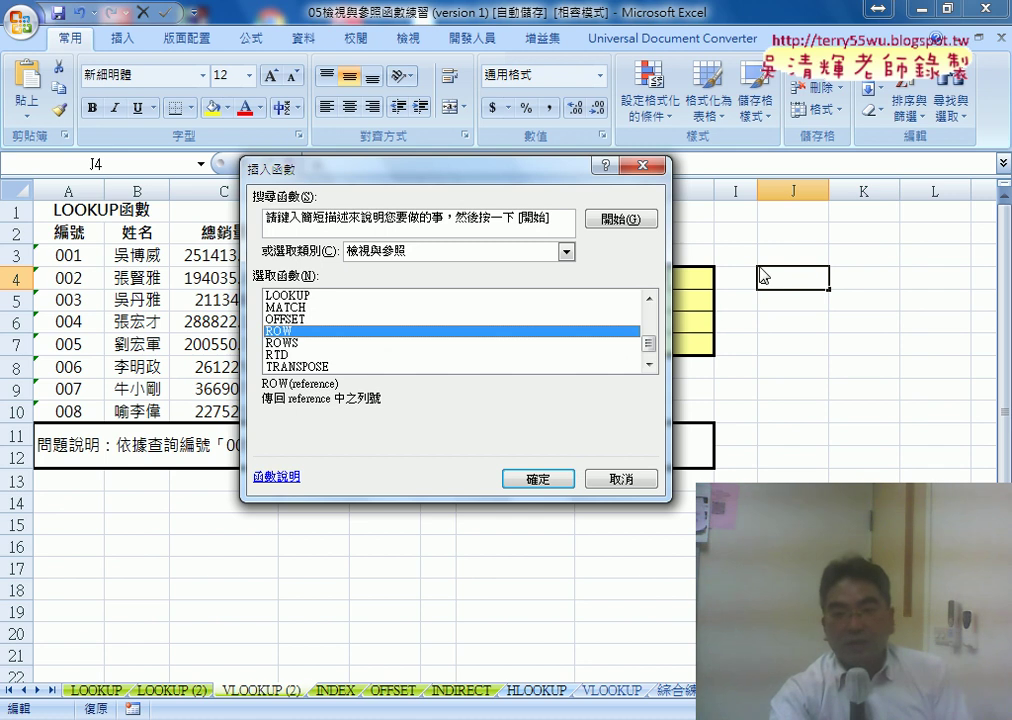
click(538, 479)
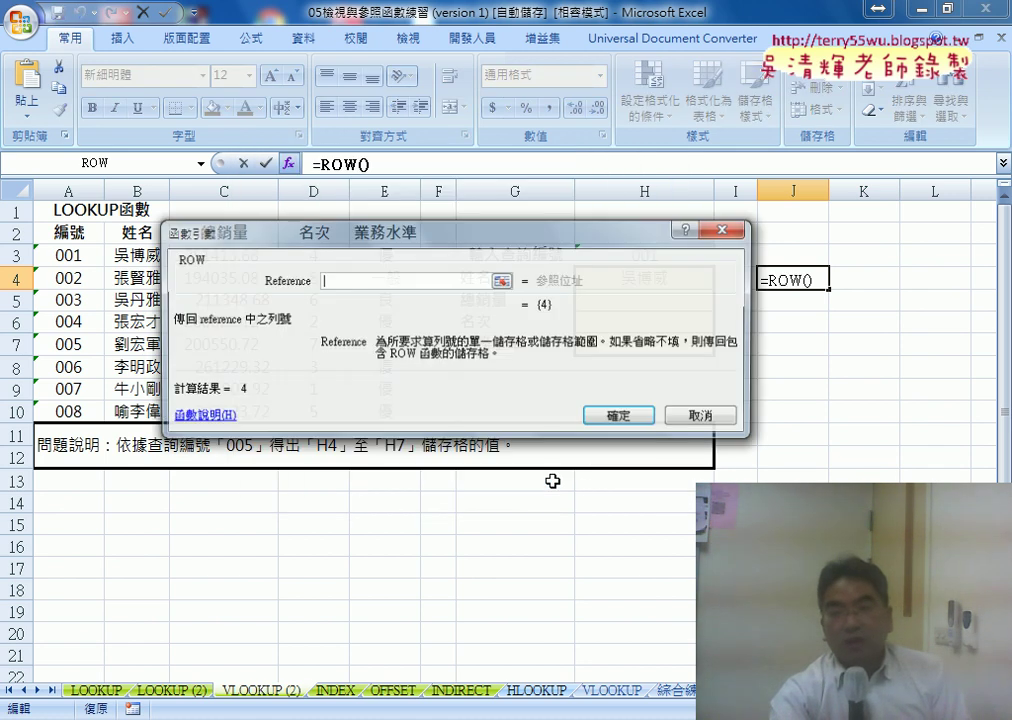
click(645, 414)
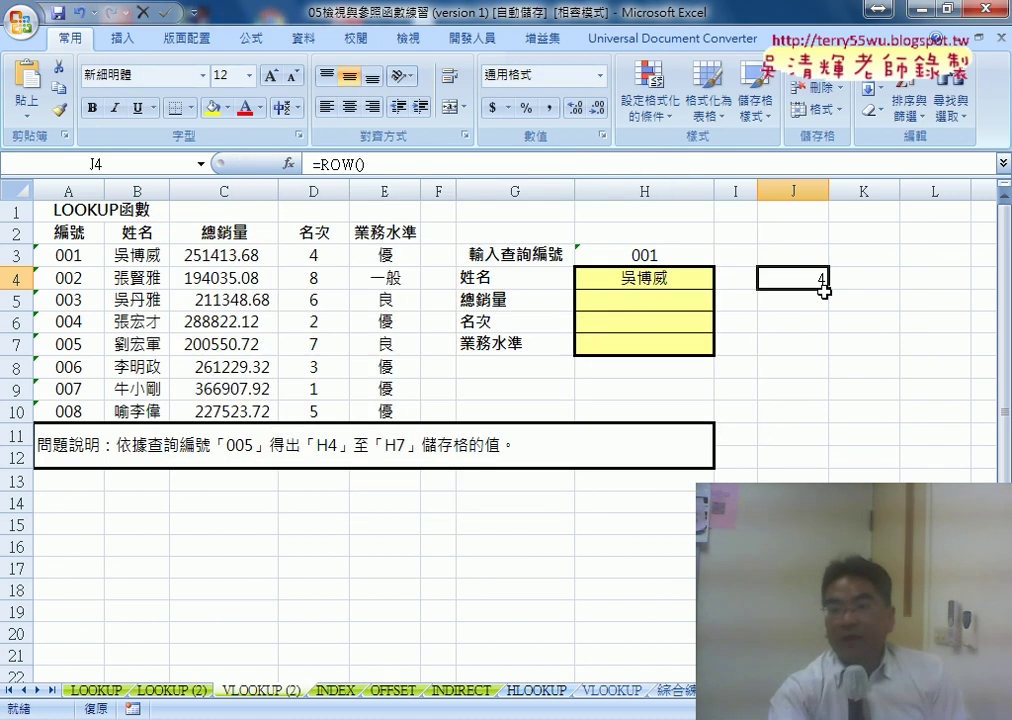
Change J4 to =ROW()-2 and fill it down to J7, giving 2 to 5.
click(420, 162)
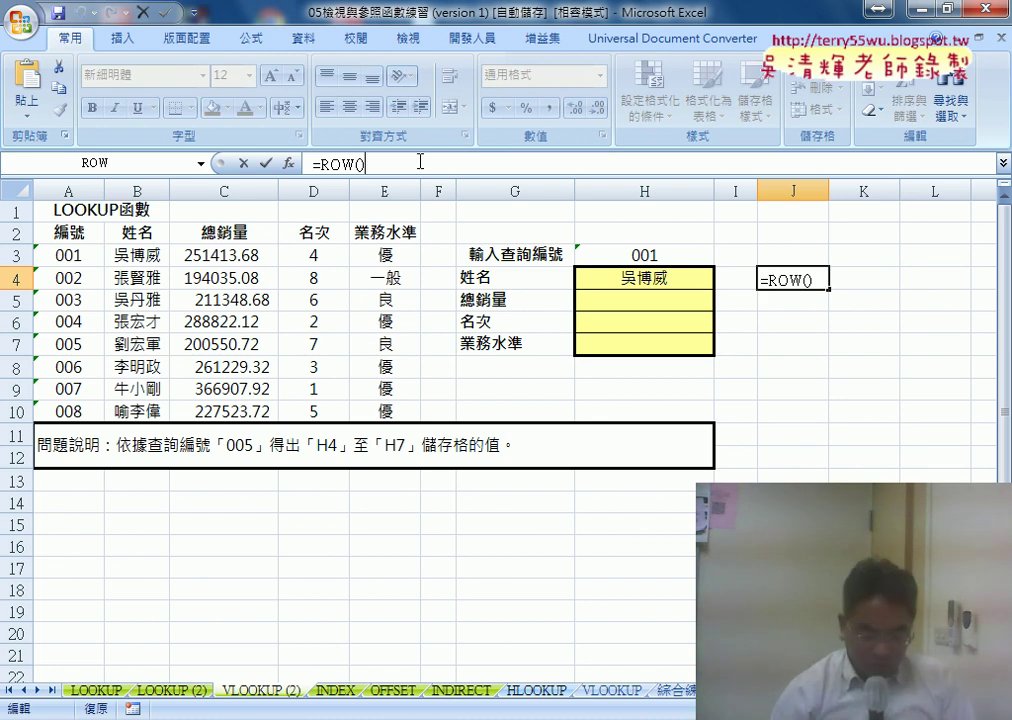
text(-2)
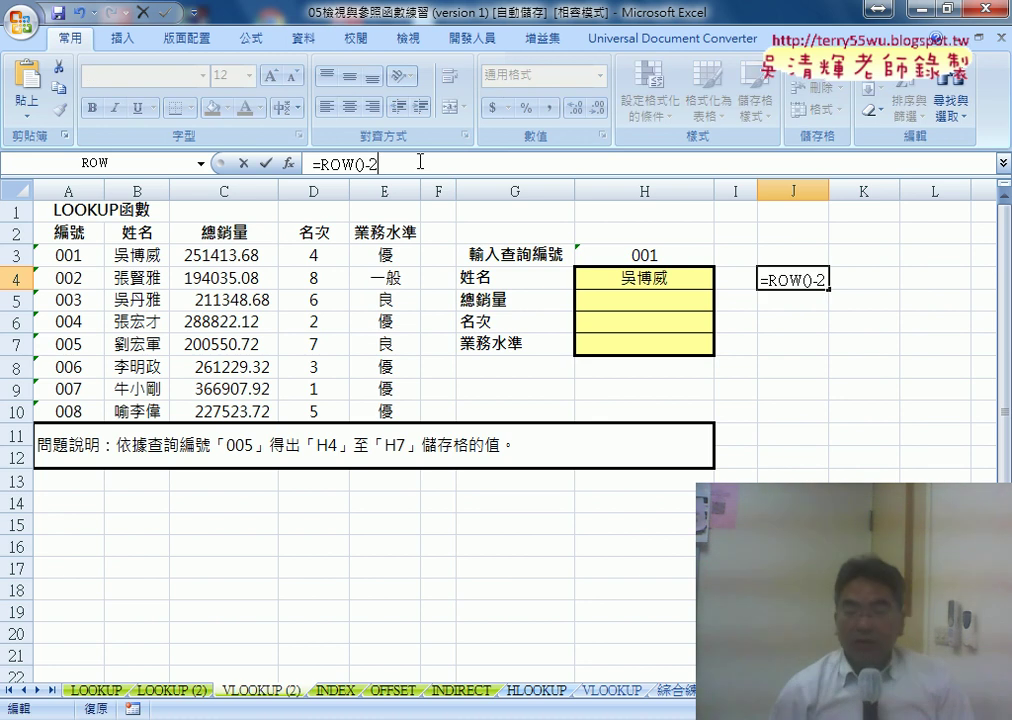
key(Return)
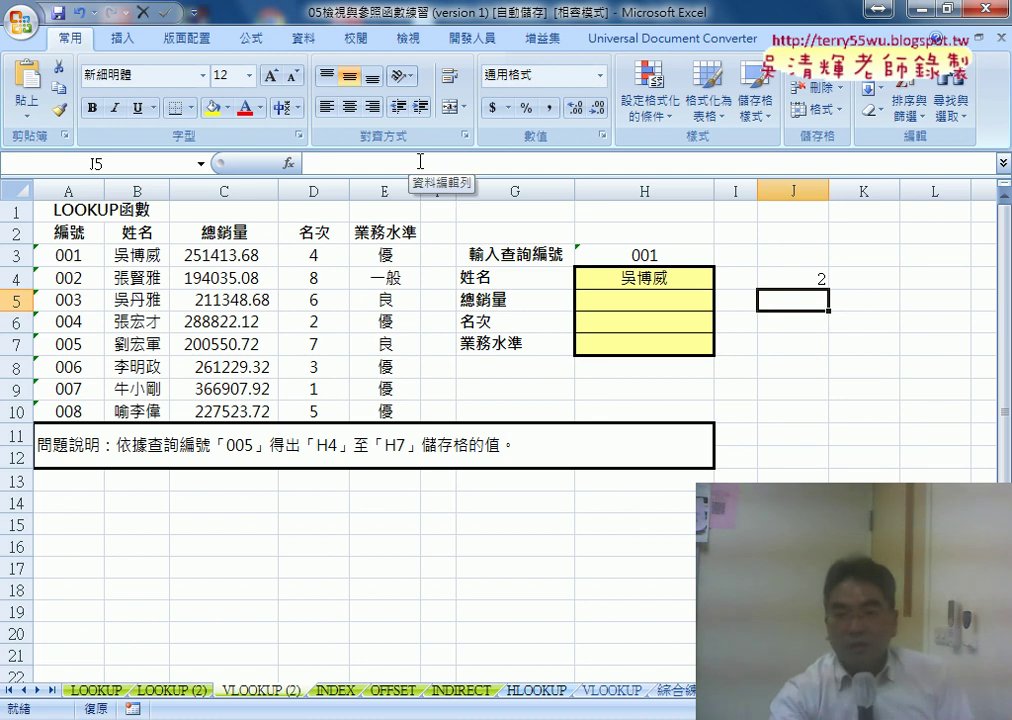
click(805, 277)
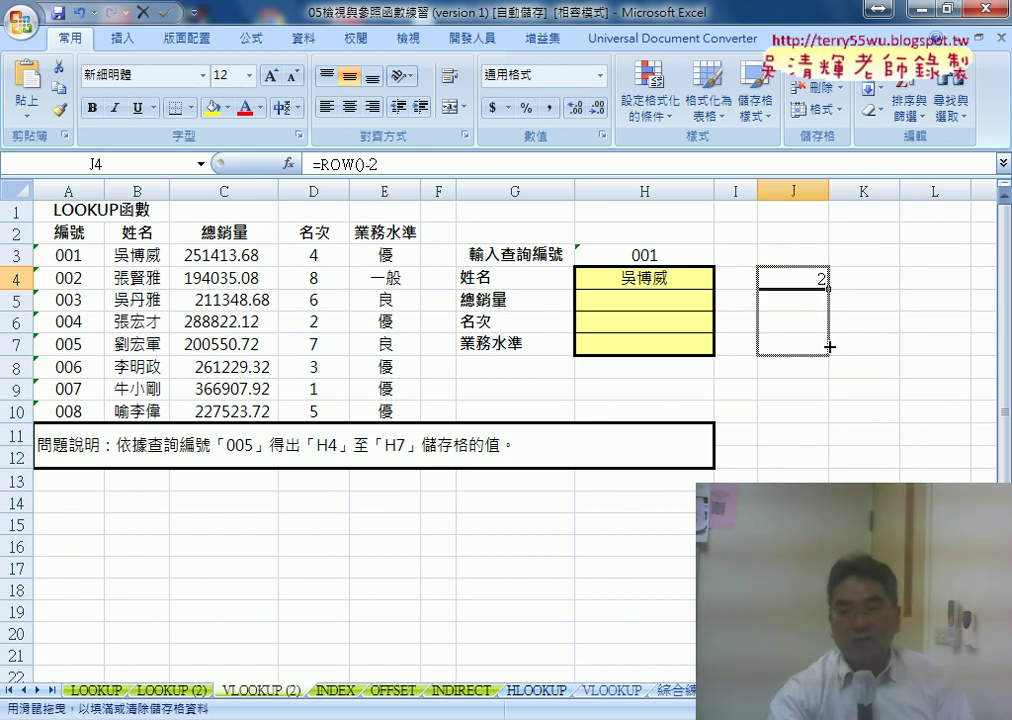
drag(828, 290, 828, 348)
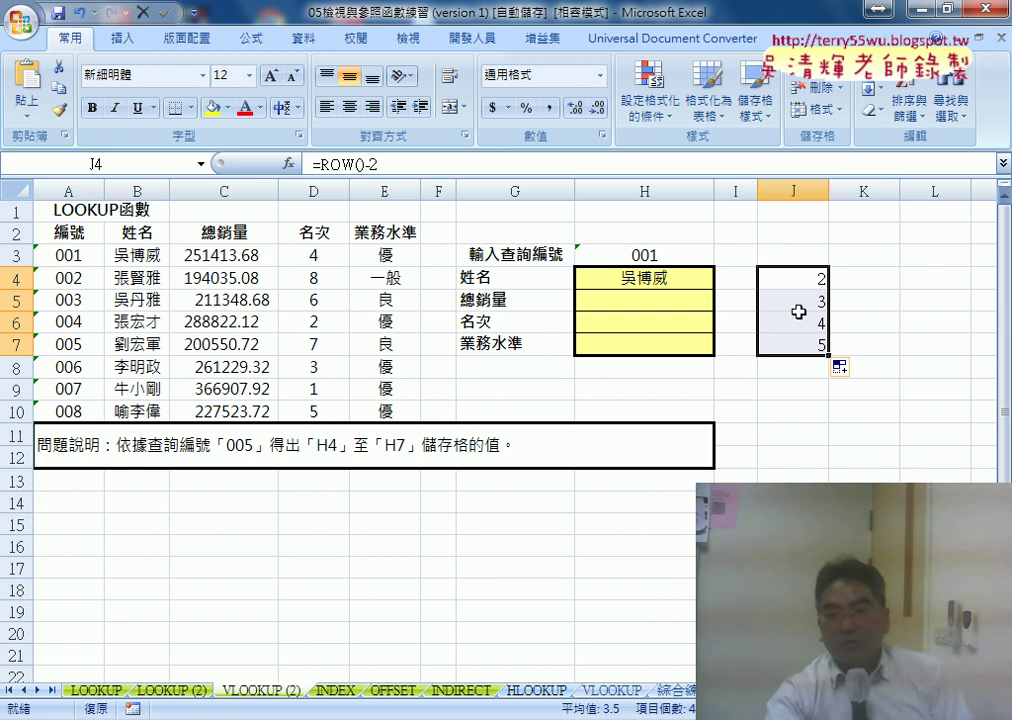
Copy the ROW()-2 text from J4's formula, leaving J4 unchanged.
click(777, 277)
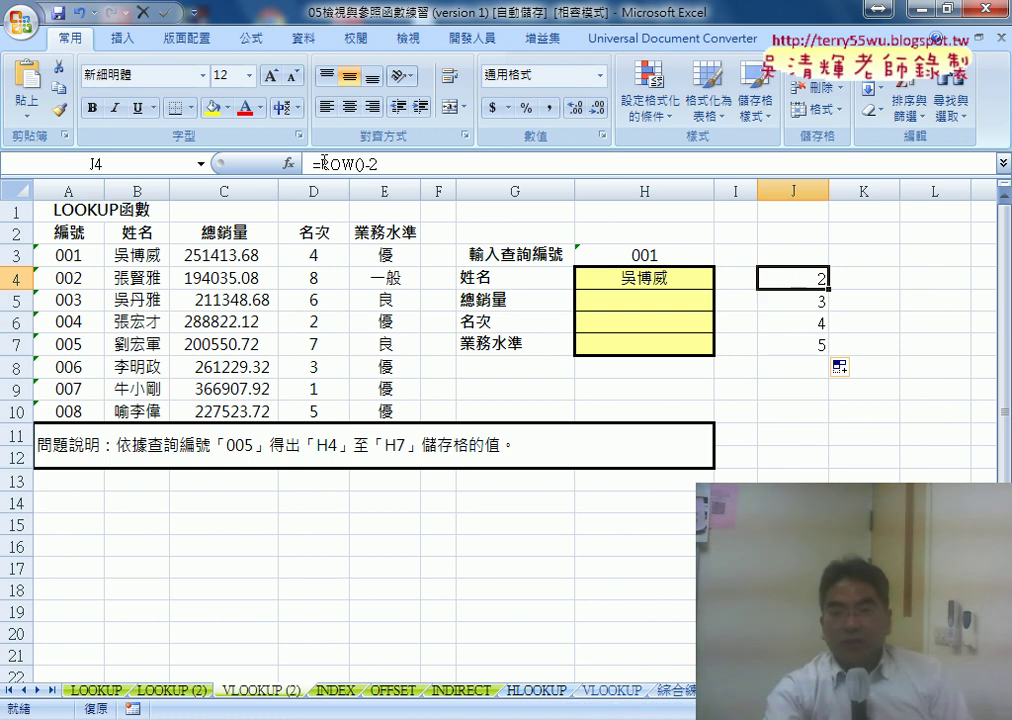
drag(324, 162, 380, 162)
right_click(370, 164)
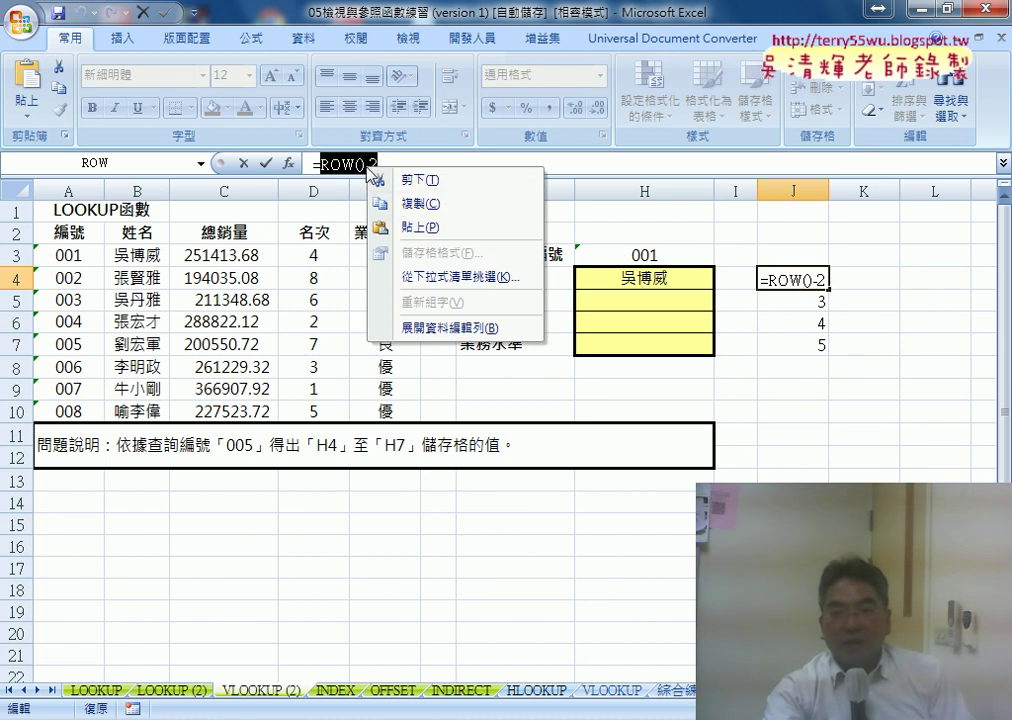
click(405, 202)
click(243, 163)
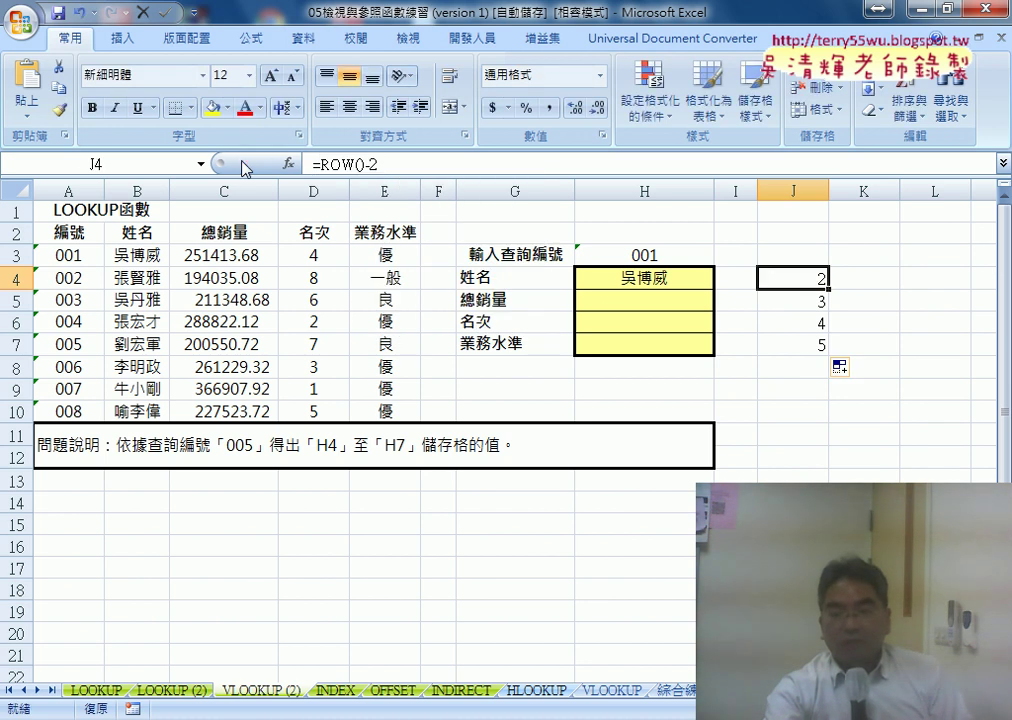
click(643, 281)
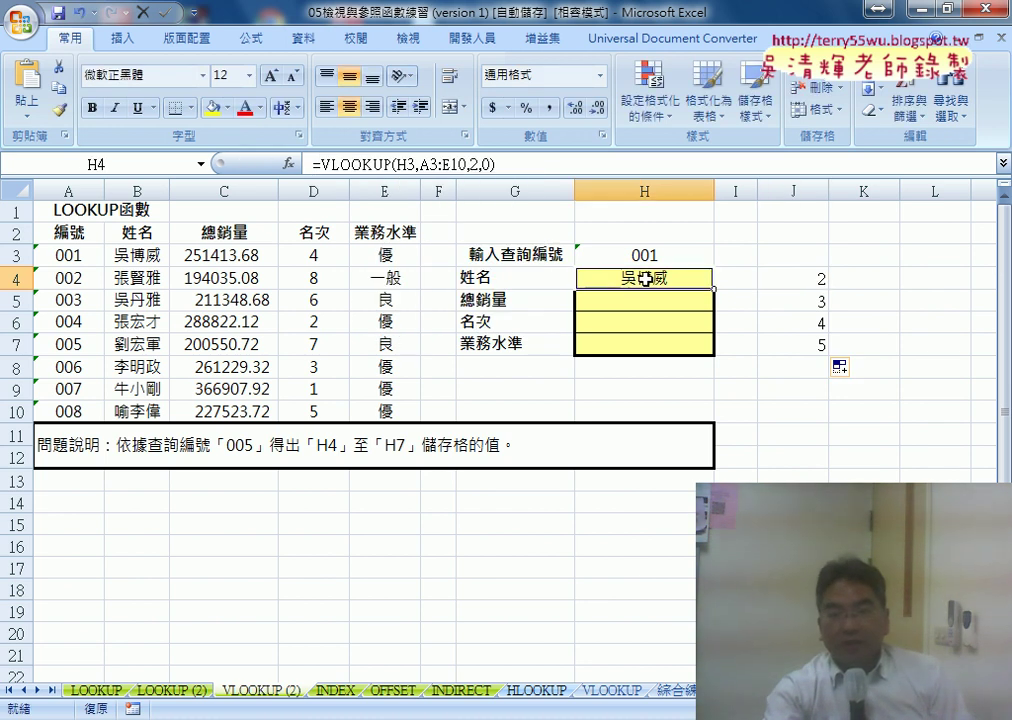
Replace the column argument 2 in H4 with ROW()-2, giving =VLOOKUP(H3,A3:E10,ROW()-2,0).
double_click(473, 163)
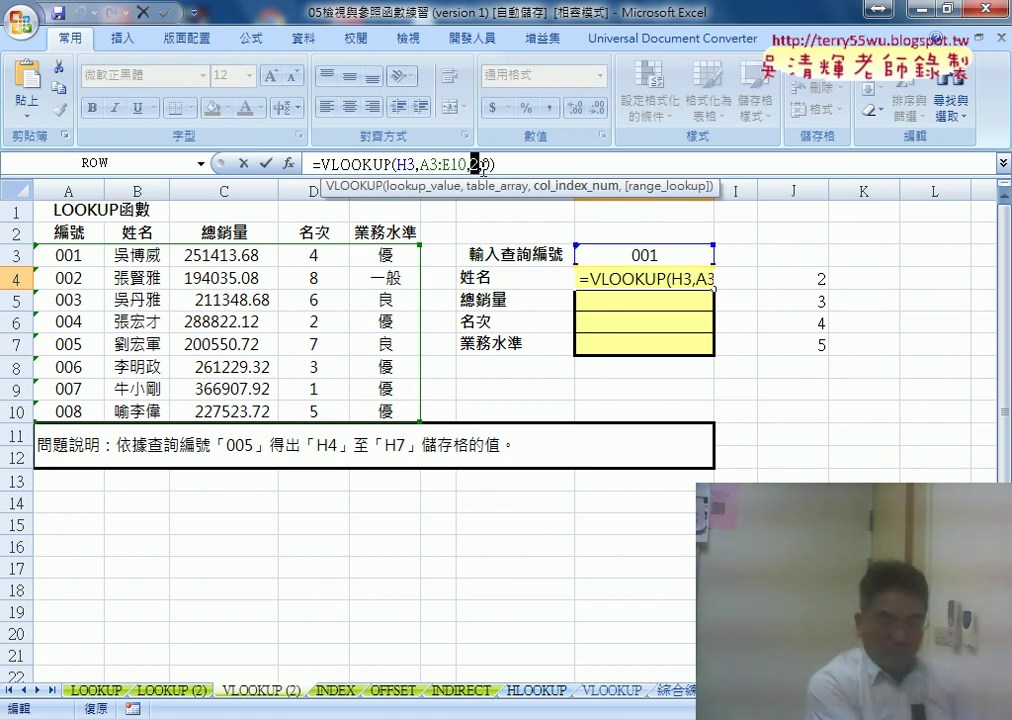
text(ROW()-2)
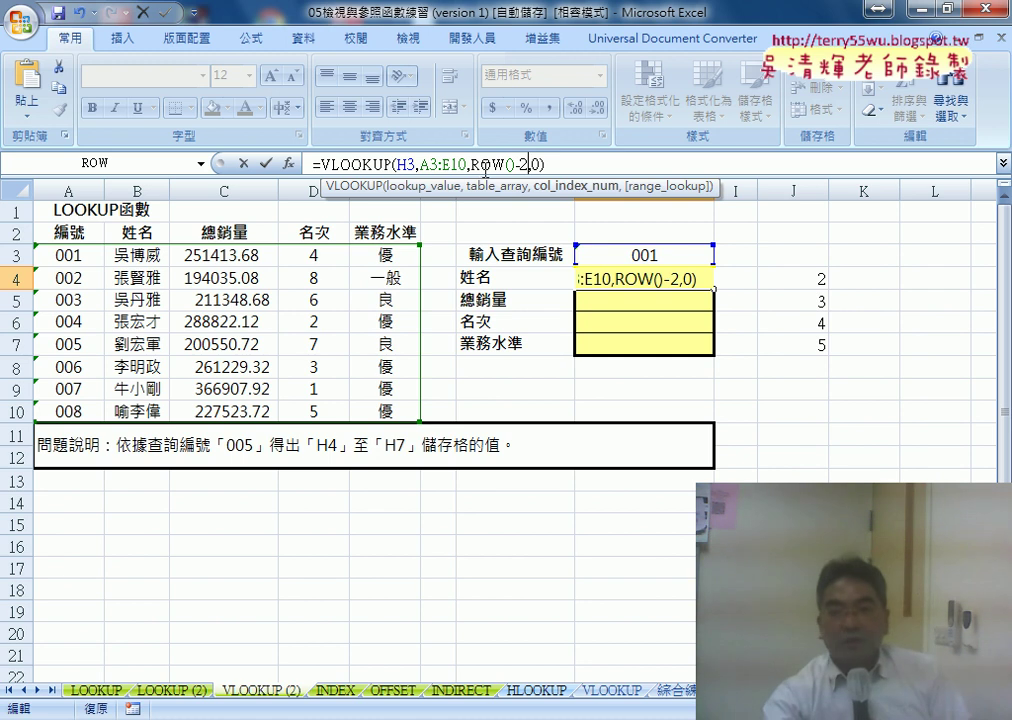
click(268, 163)
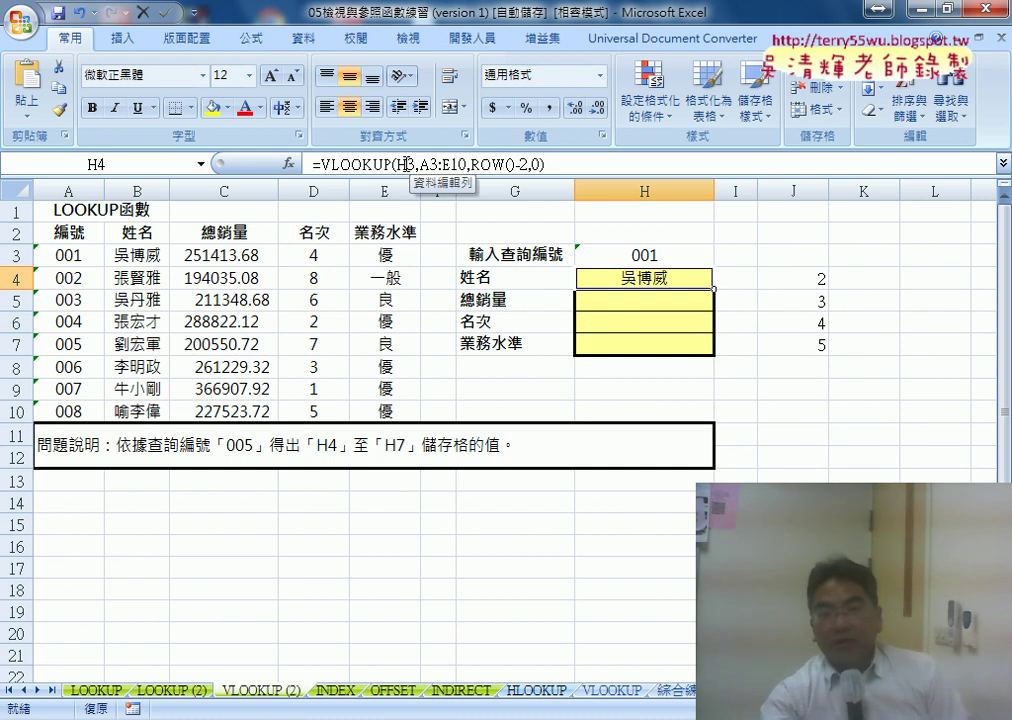
Add $ before the row numbers in H4's formula, making them H$3 and A$3:E$10.
click(406, 163)
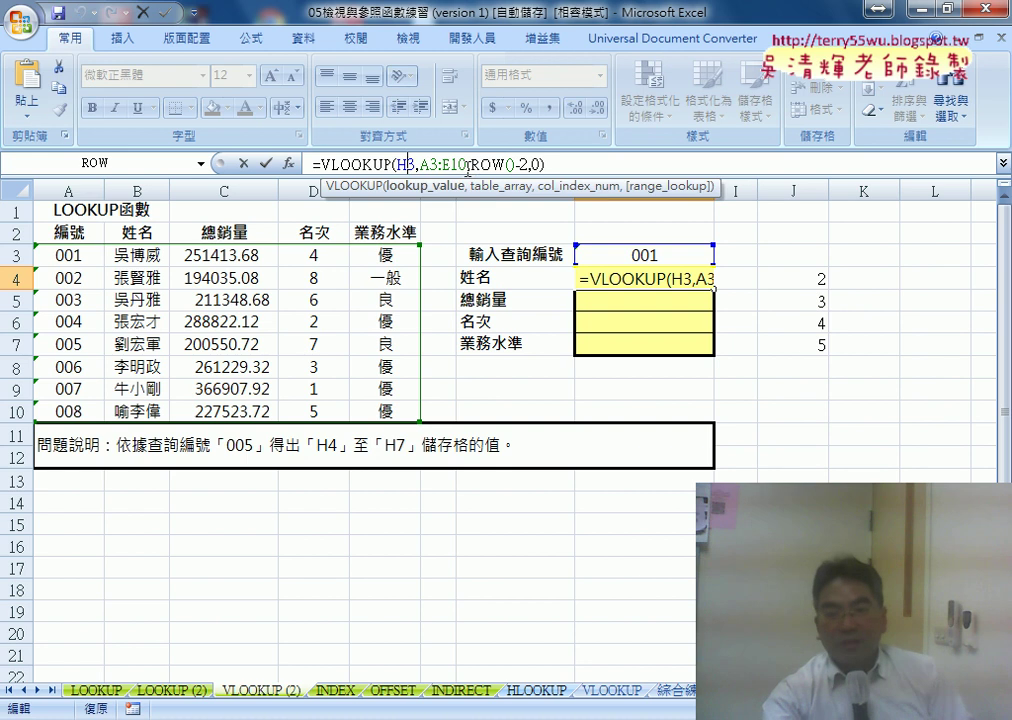
text($)
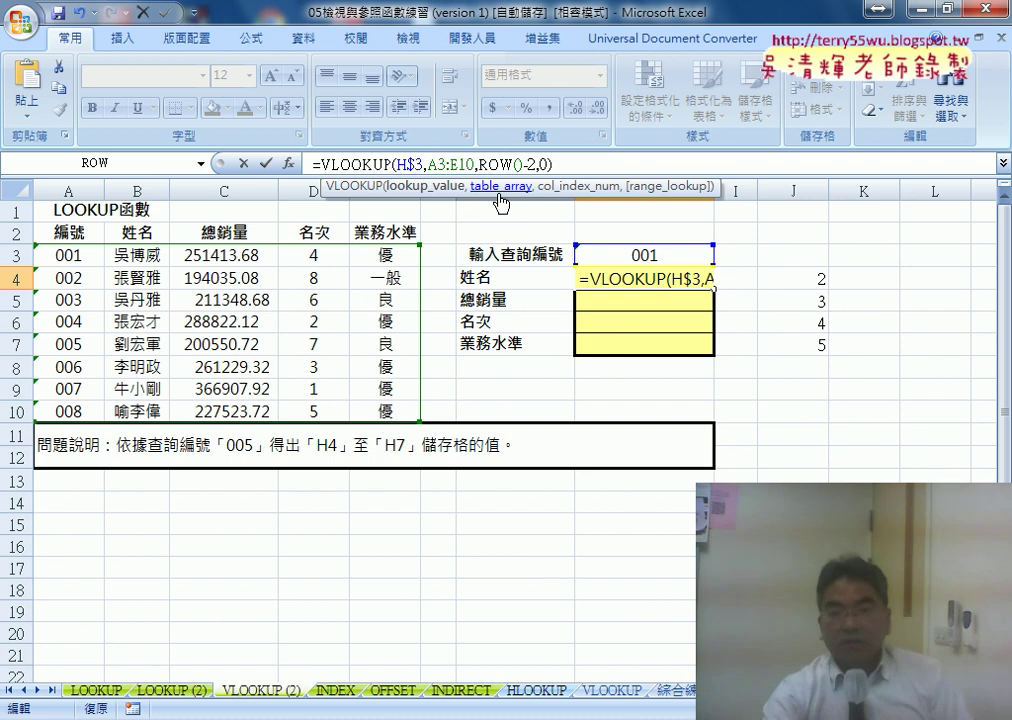
click(436, 163)
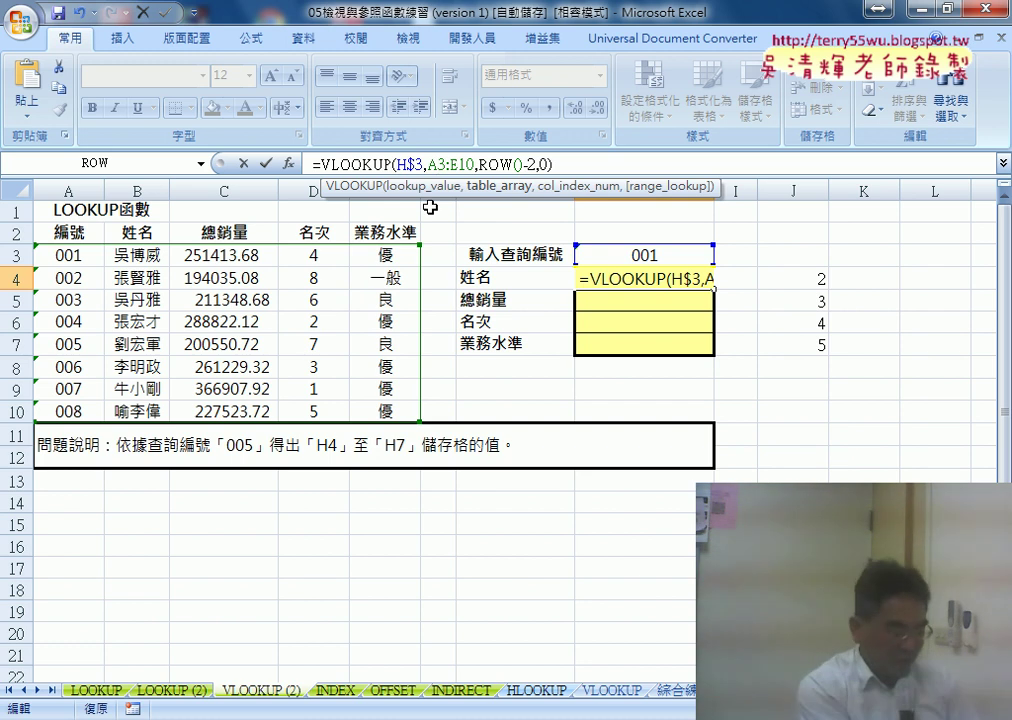
text($3,A)
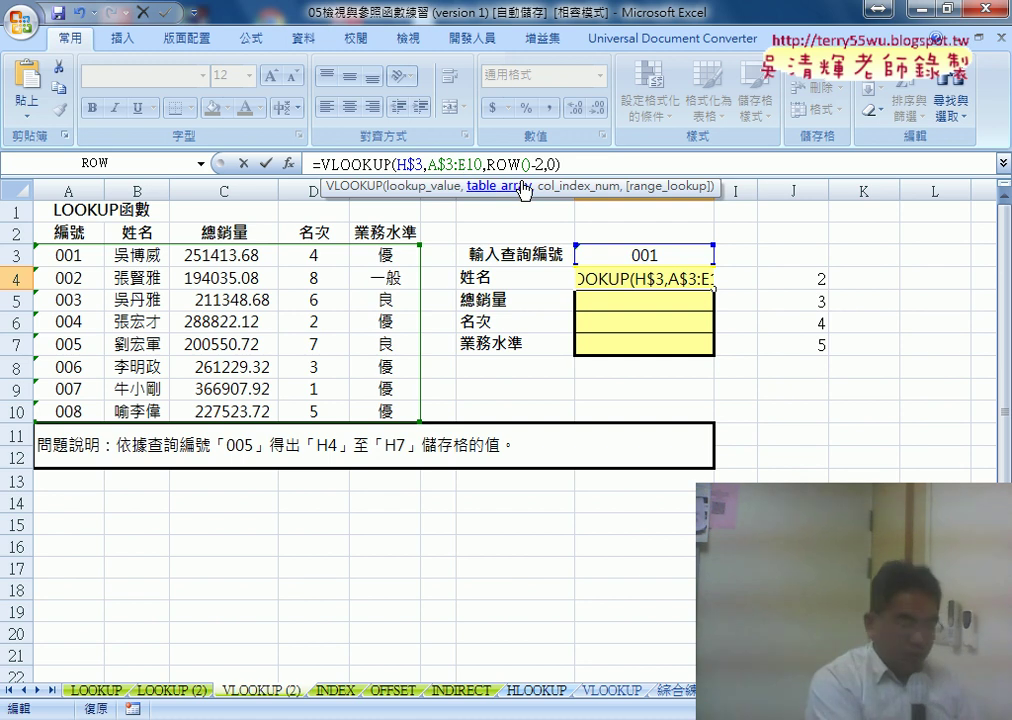
text($)
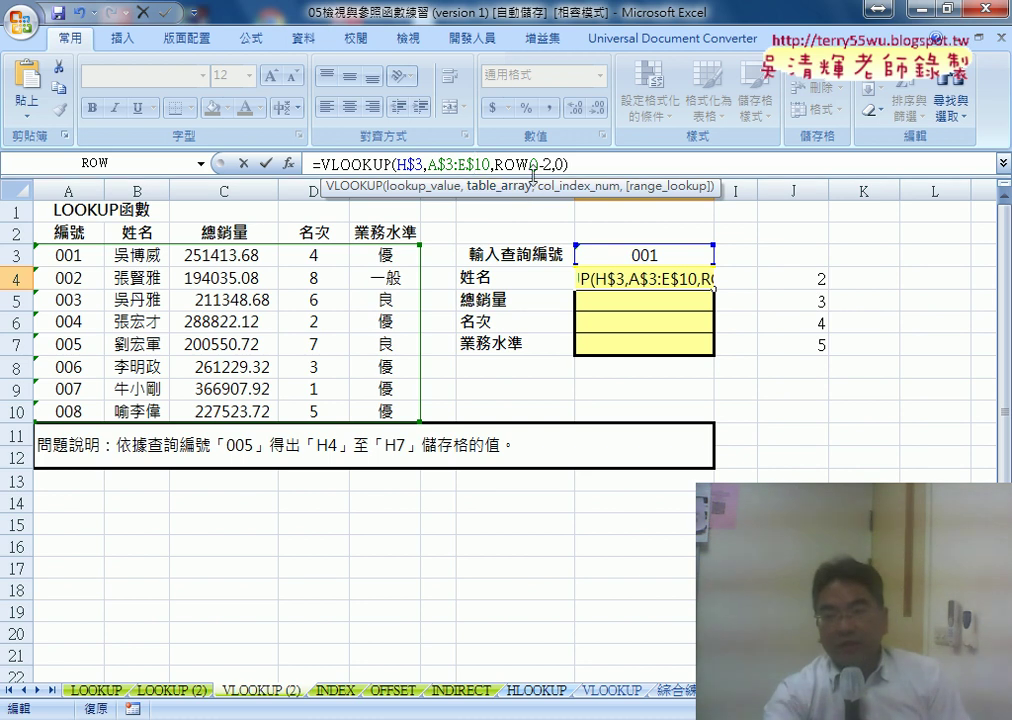
drag(495, 164, 545, 166)
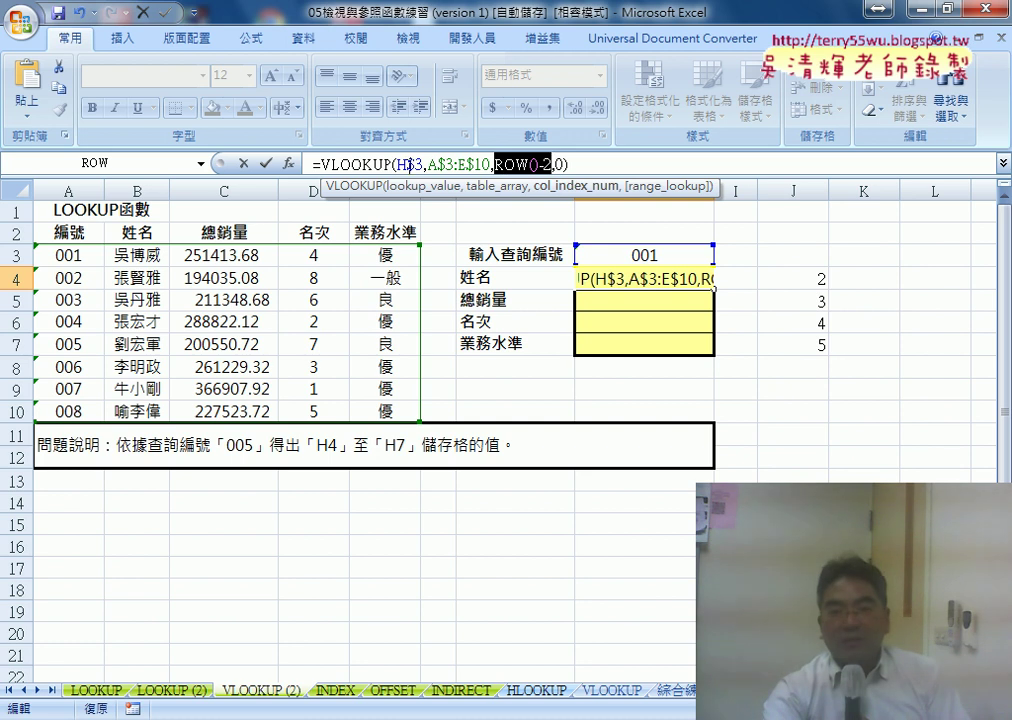
click(273, 165)
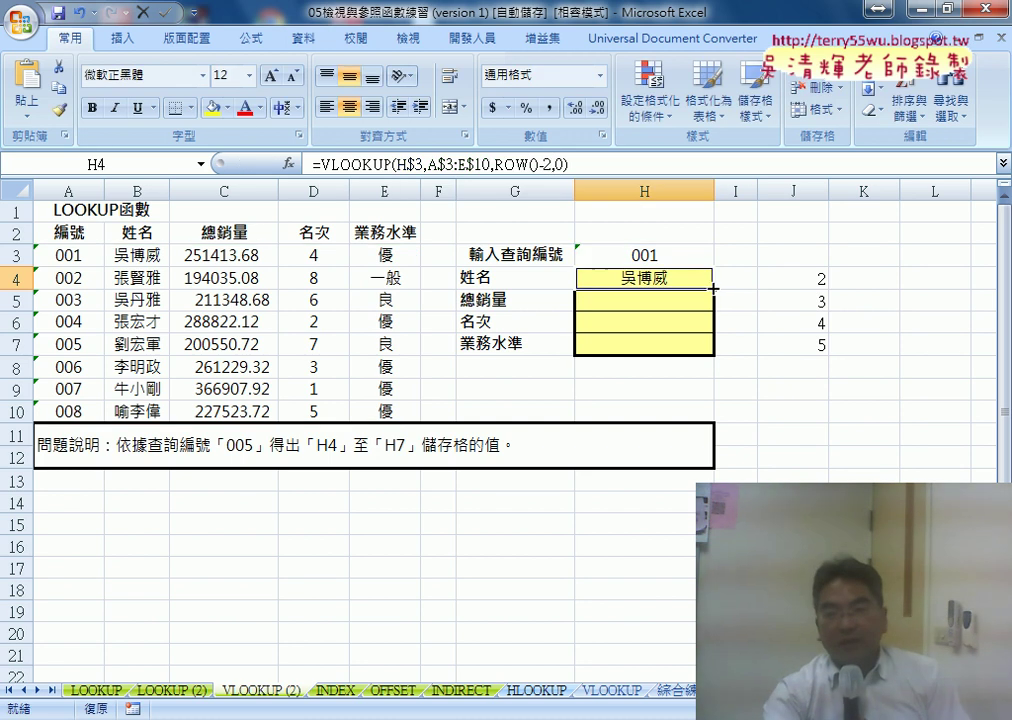
Fill H4's lookup formula down to H7 and change the query ID in H3 to 002.
drag(713, 288, 714, 356)
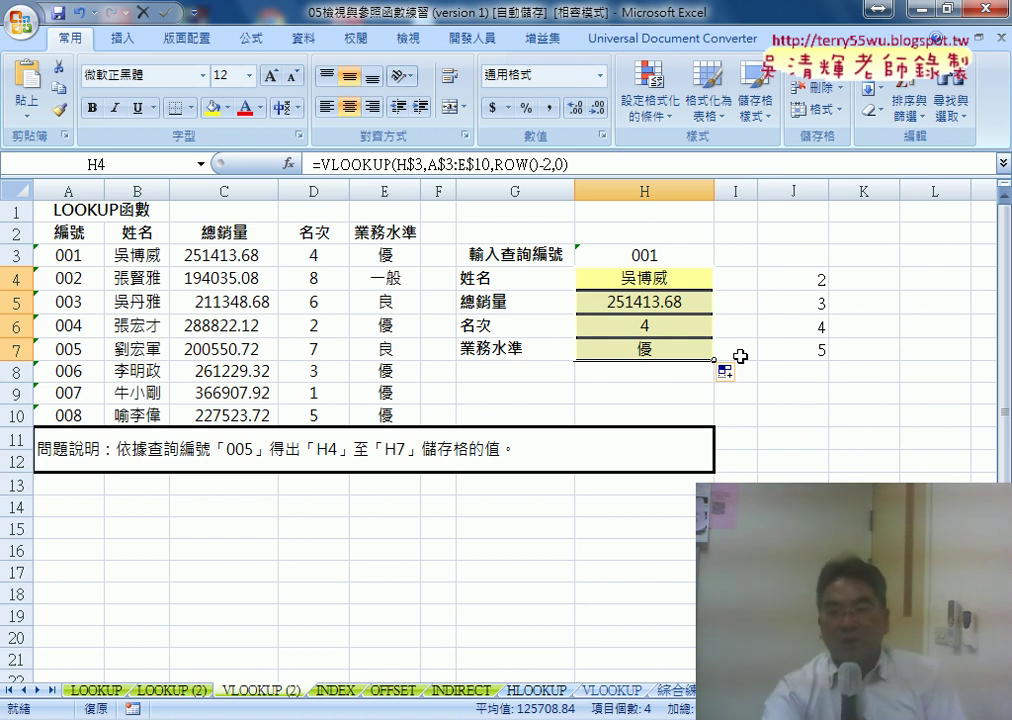
double_click(648, 256)
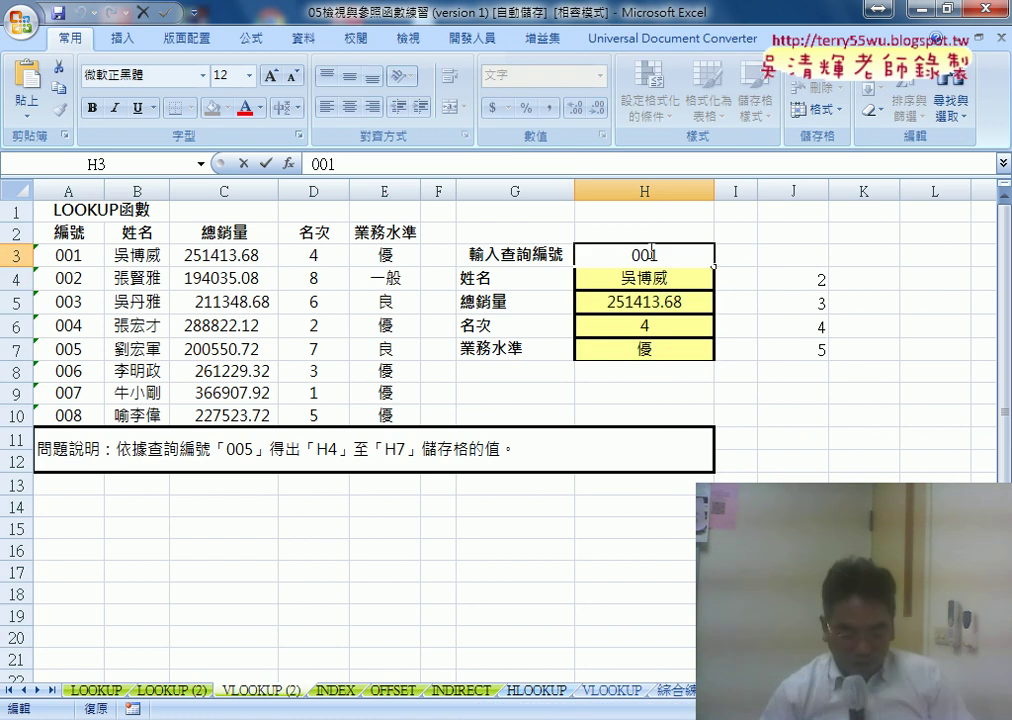
drag(651, 256, 674, 252)
text(2)
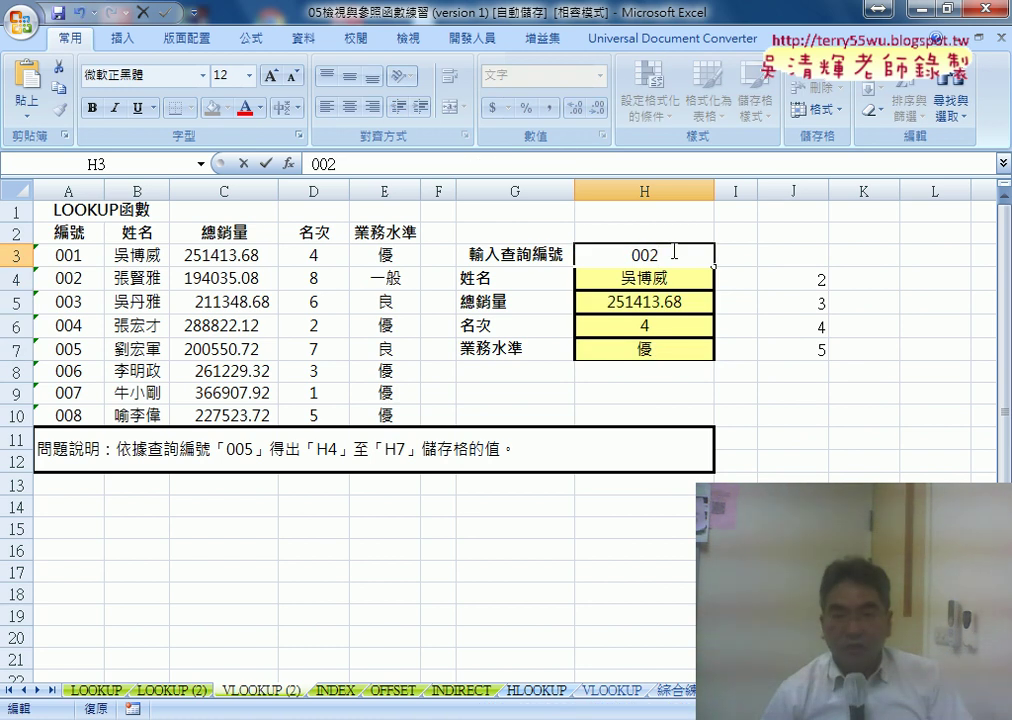
key(Return)
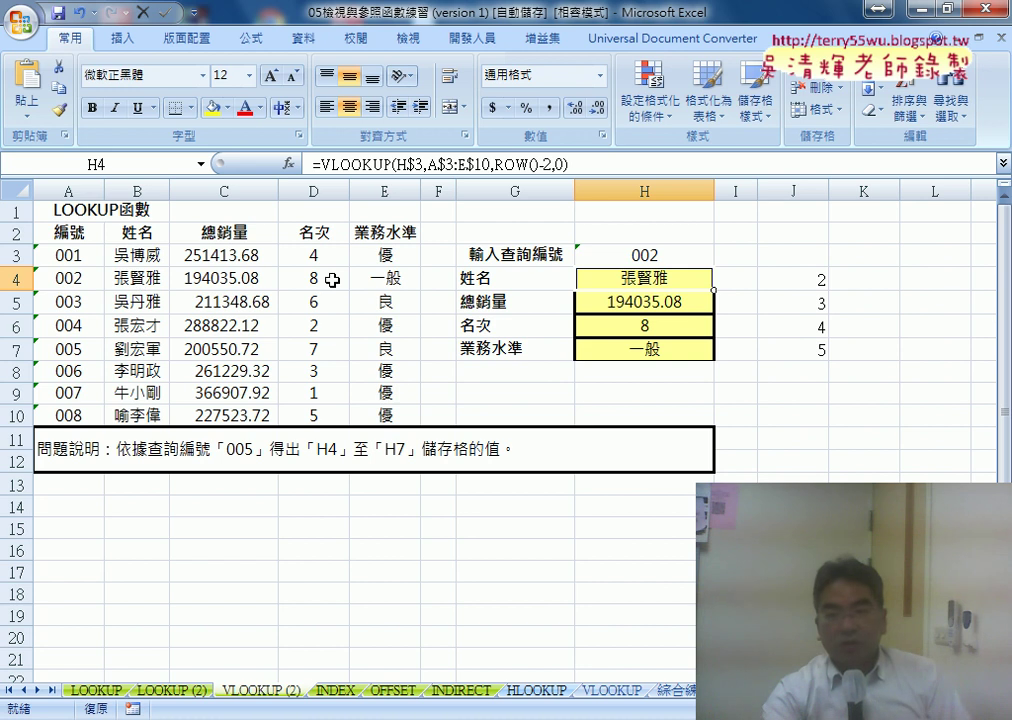
Check H4's VLOOKUP Table_array argument without changes, then select the data block A3:E10.
click(683, 258)
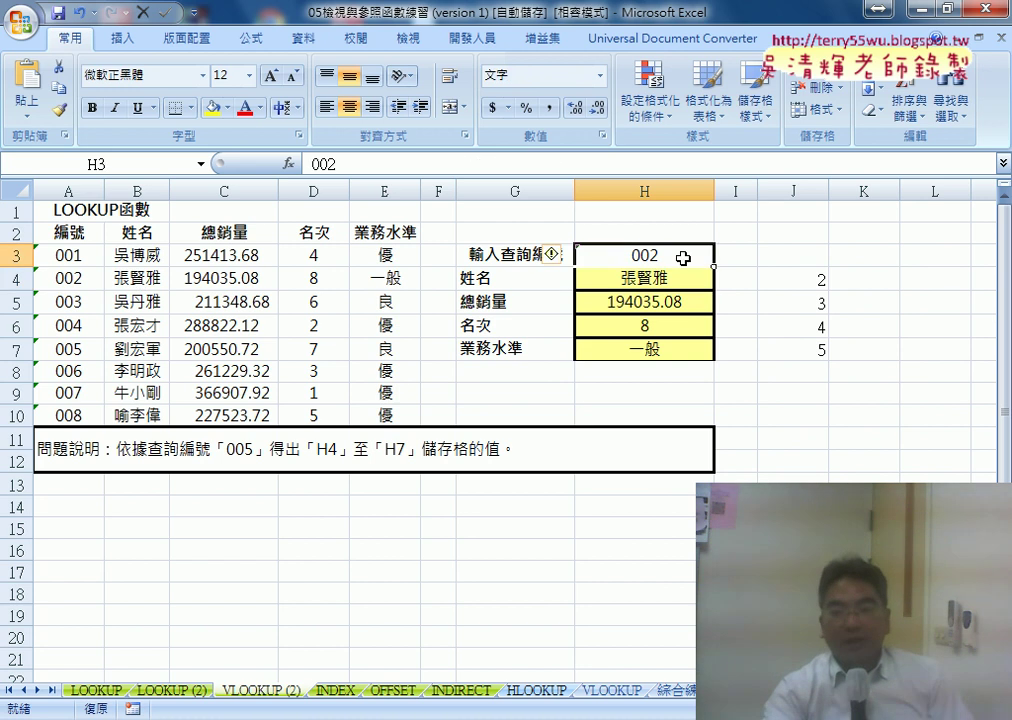
click(683, 279)
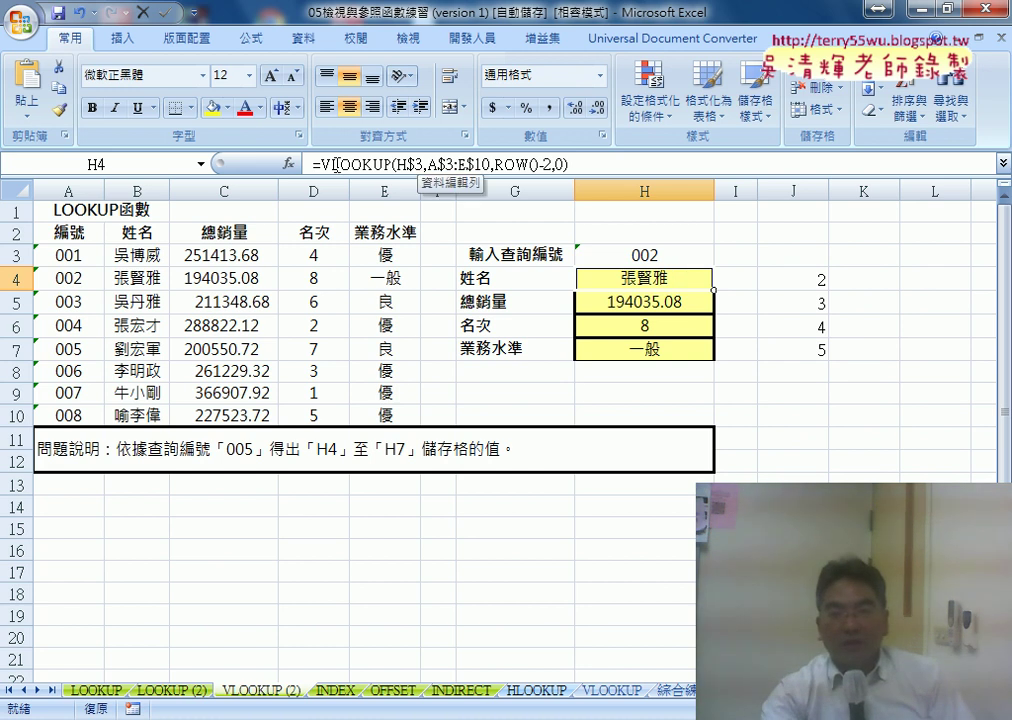
click(432, 163)
click(289, 163)
click(360, 262)
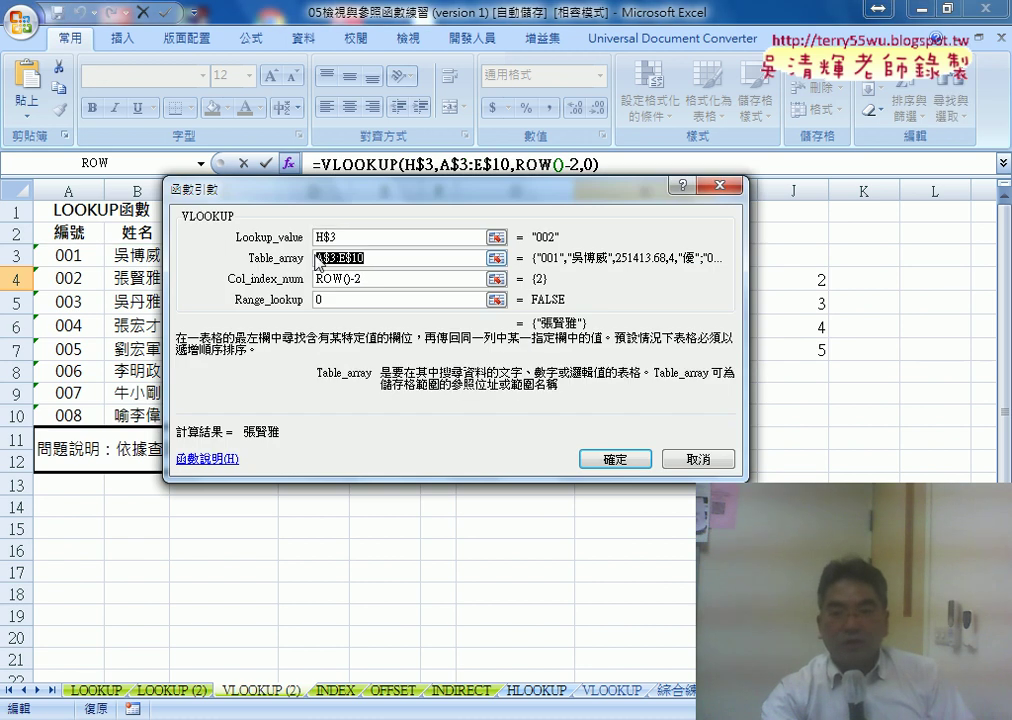
drag(399, 198, 585, 228)
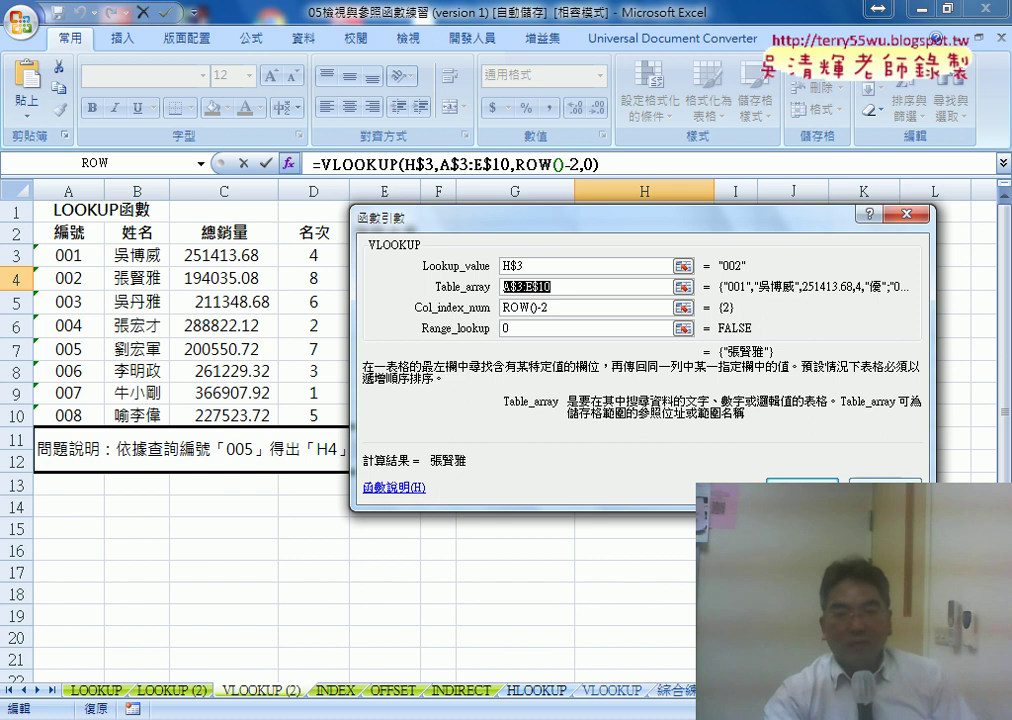
key(Return)
drag(59, 255, 371, 412)
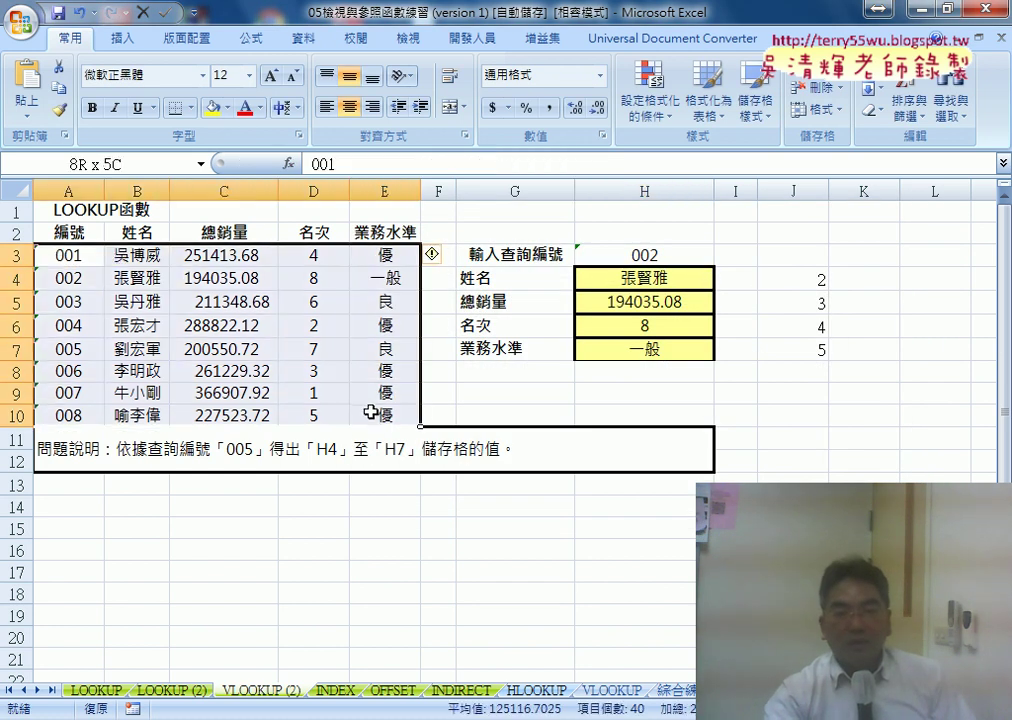
Type 資料 in the Name Box to name the selected range A3:E10.
click(105, 163)
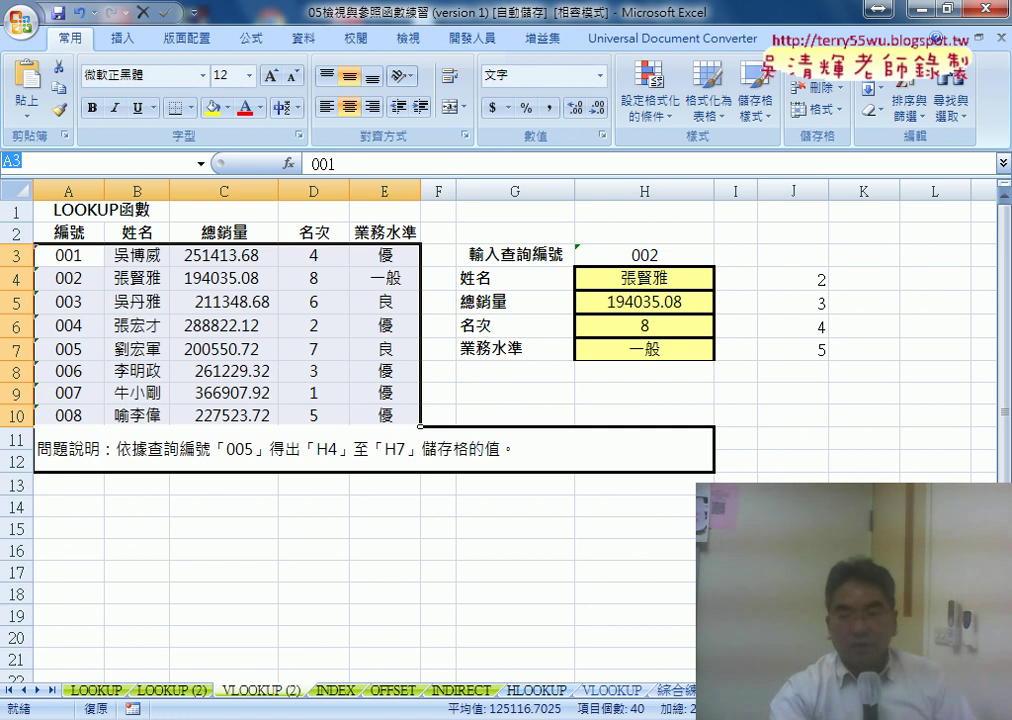
key(Escape)
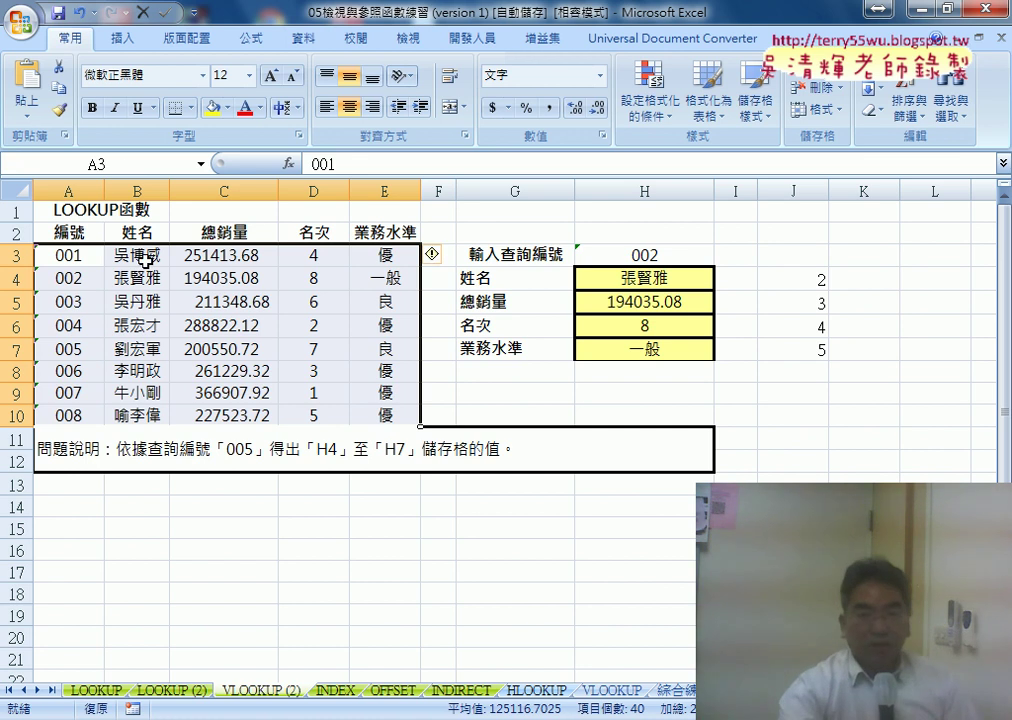
click(133, 165)
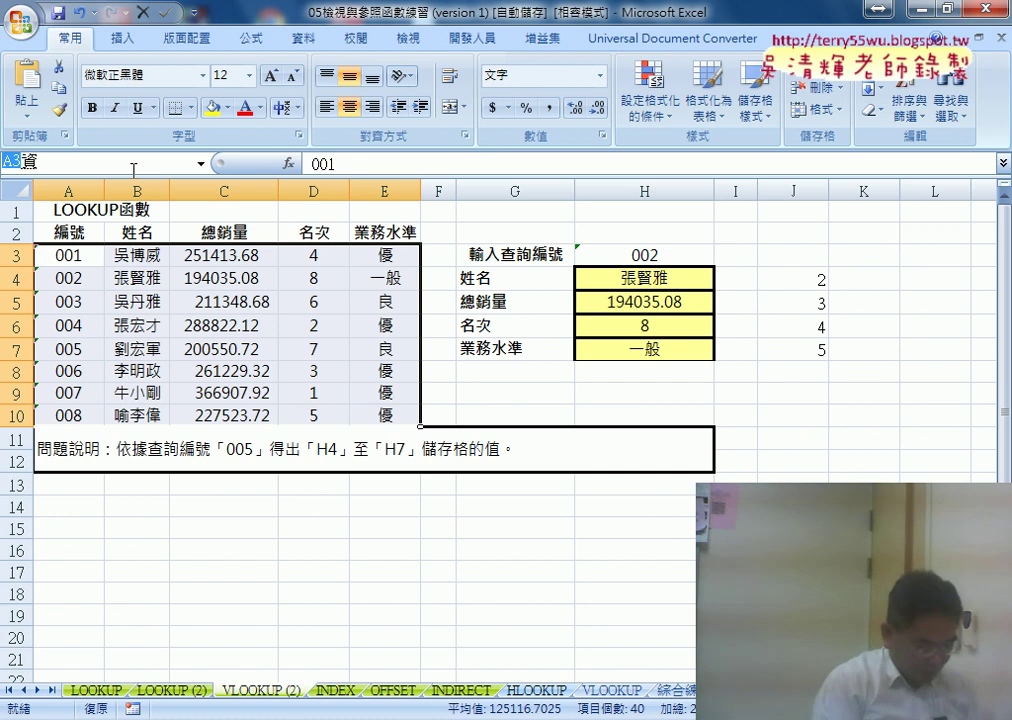
text(資料)
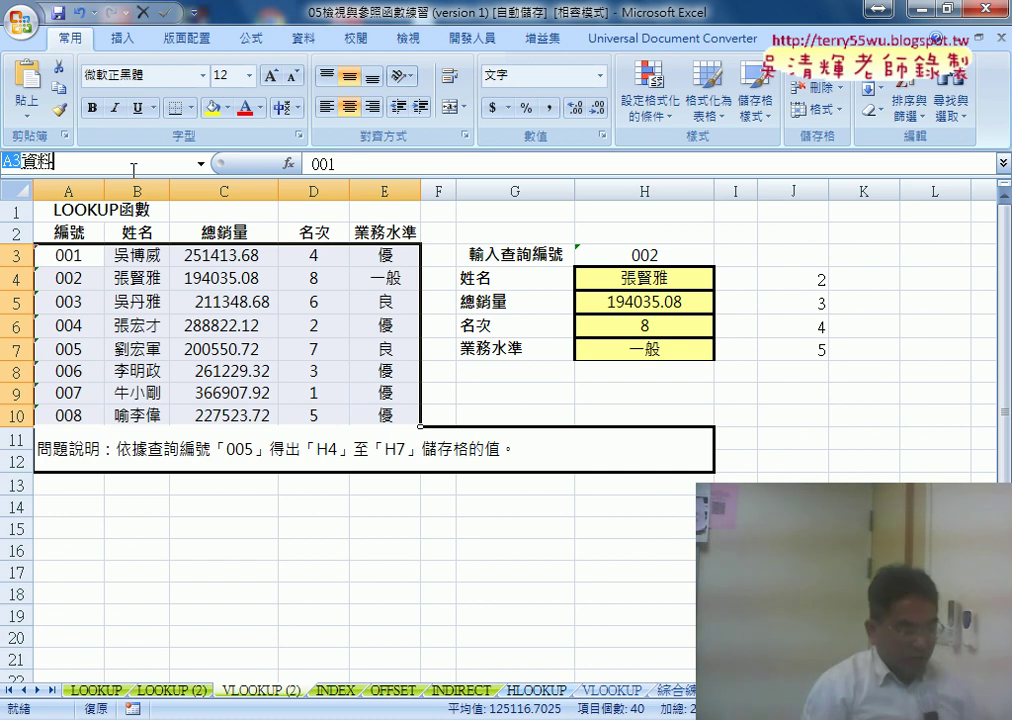
key(Delete)
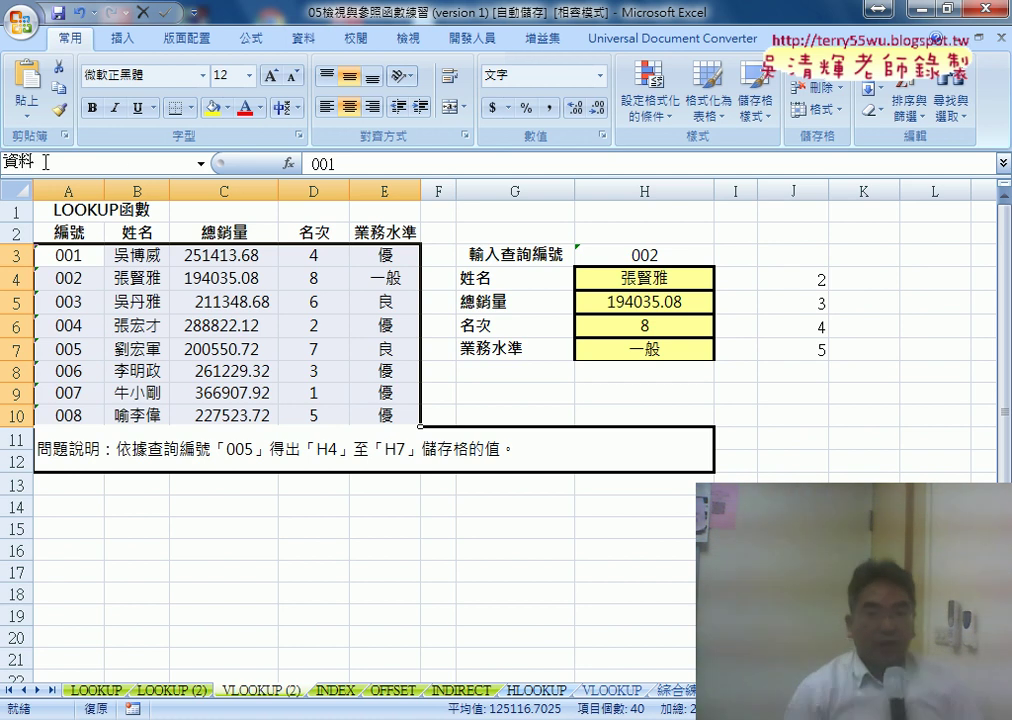
key(Return)
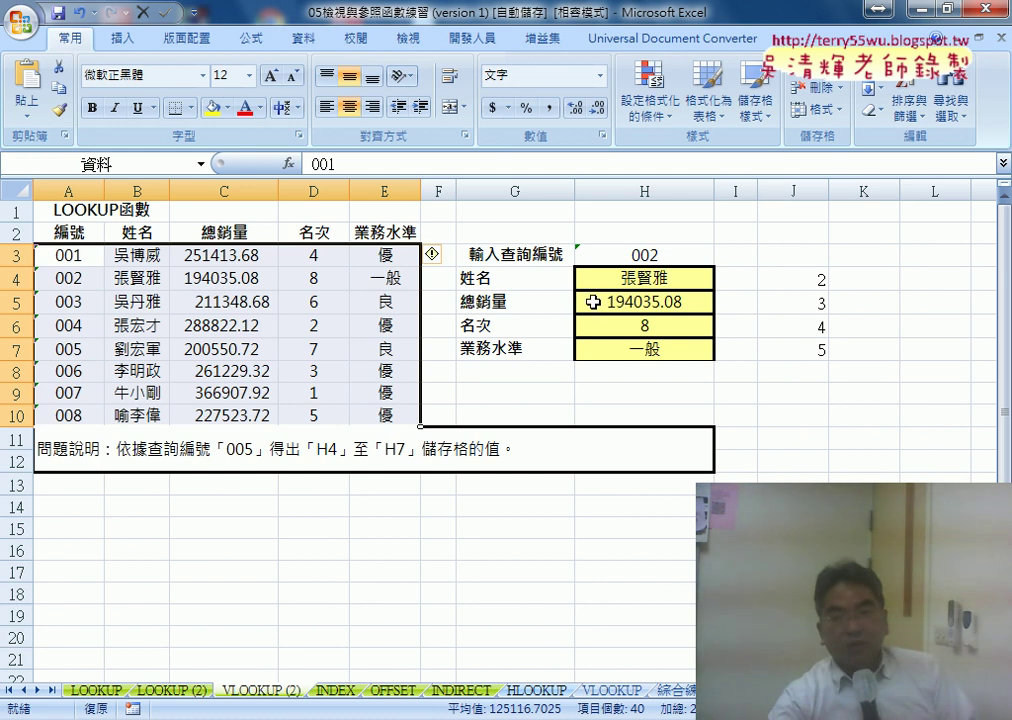
Swap H4's table argument for the named range 資料, giving =VLOOKUP(H$3,資料,ROW()-2,0).
click(632, 277)
click(341, 160)
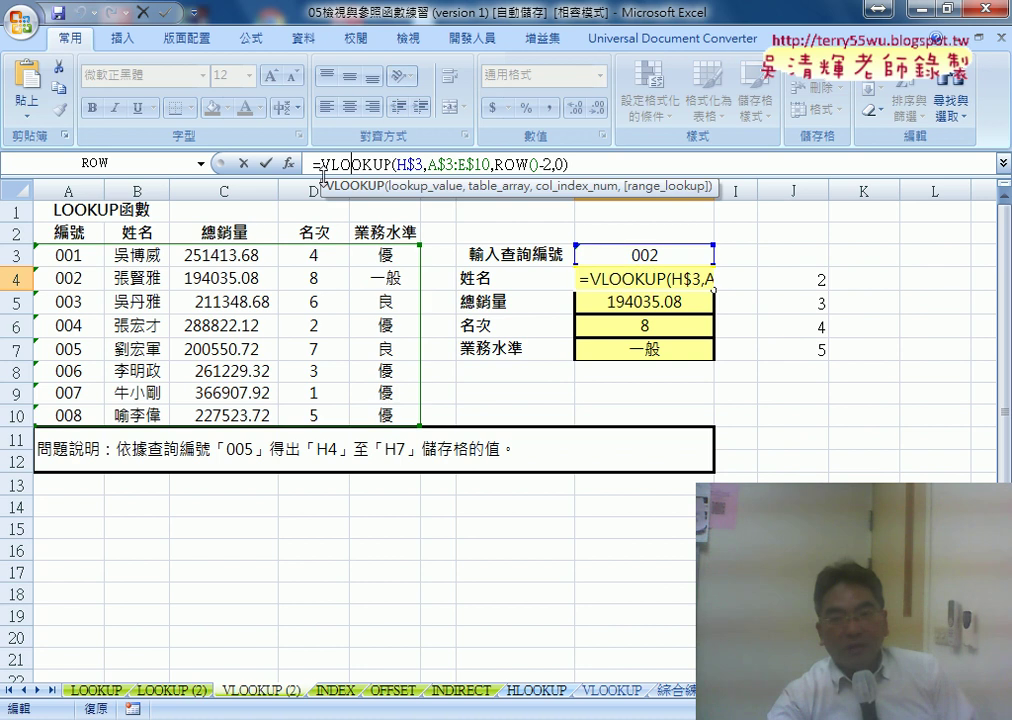
click(288, 163)
key(Tab)
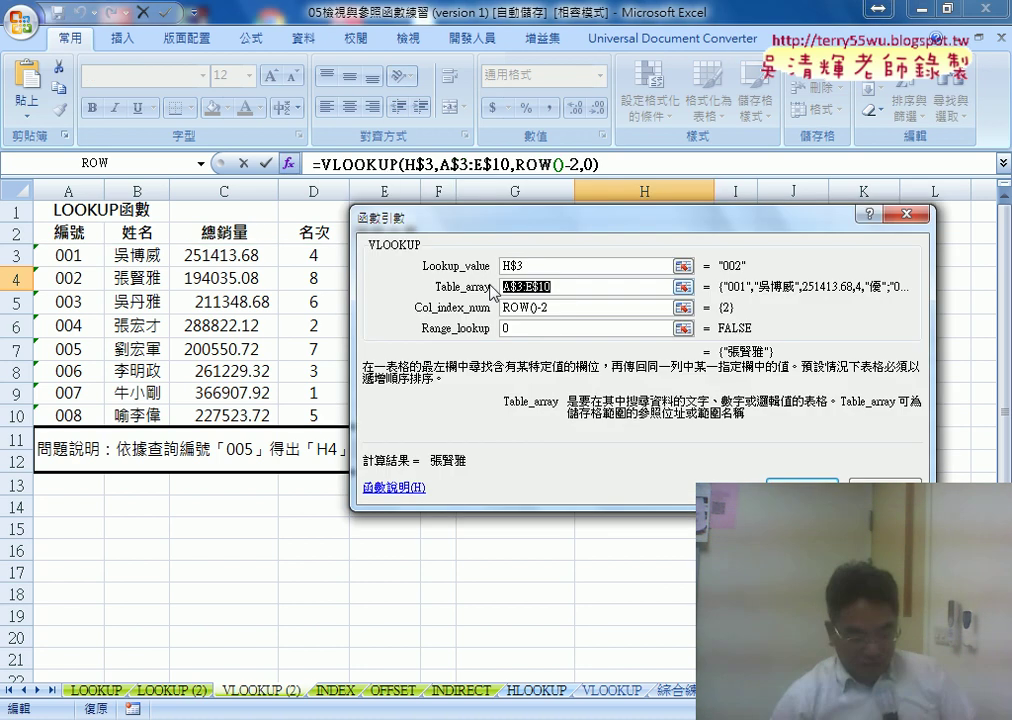
key(Delete)
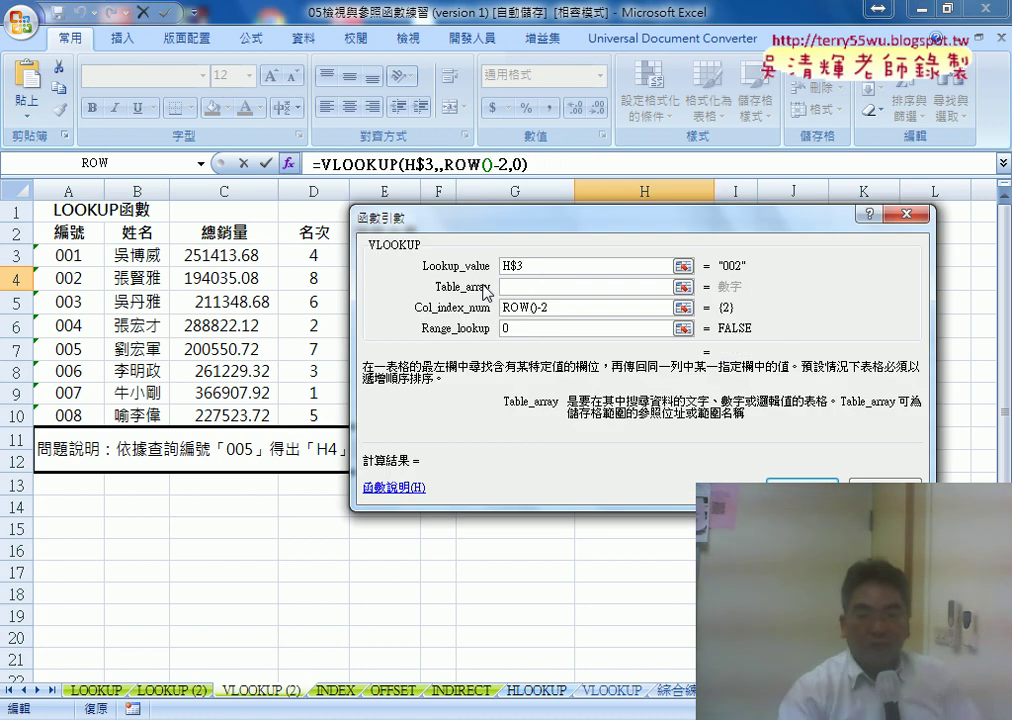
key(F3)
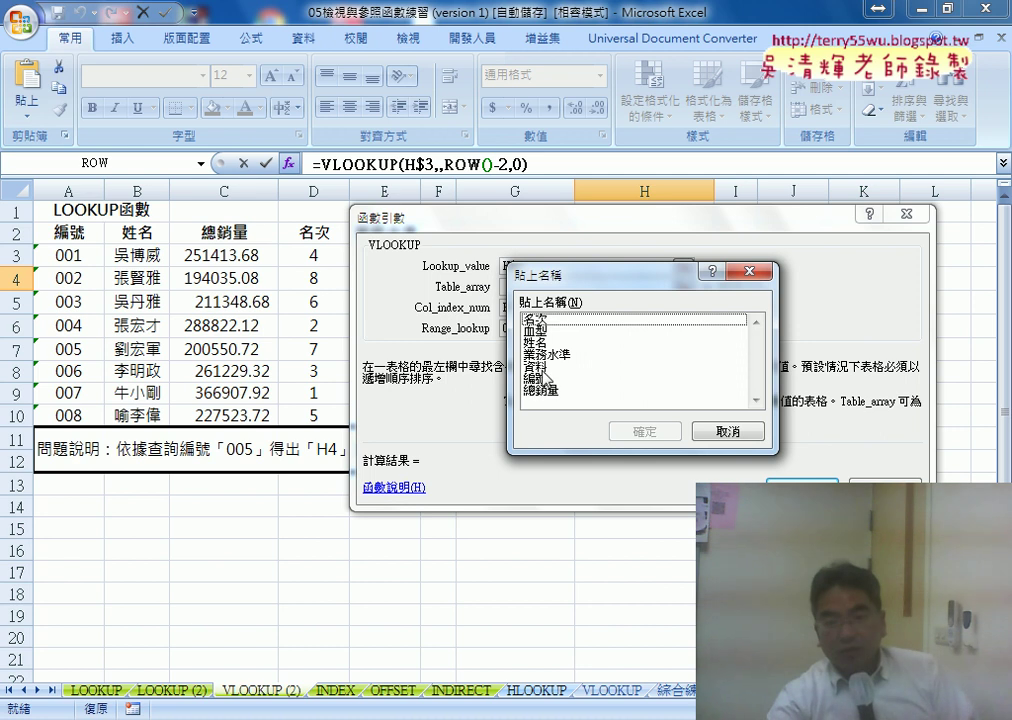
click(535, 367)
click(642, 431)
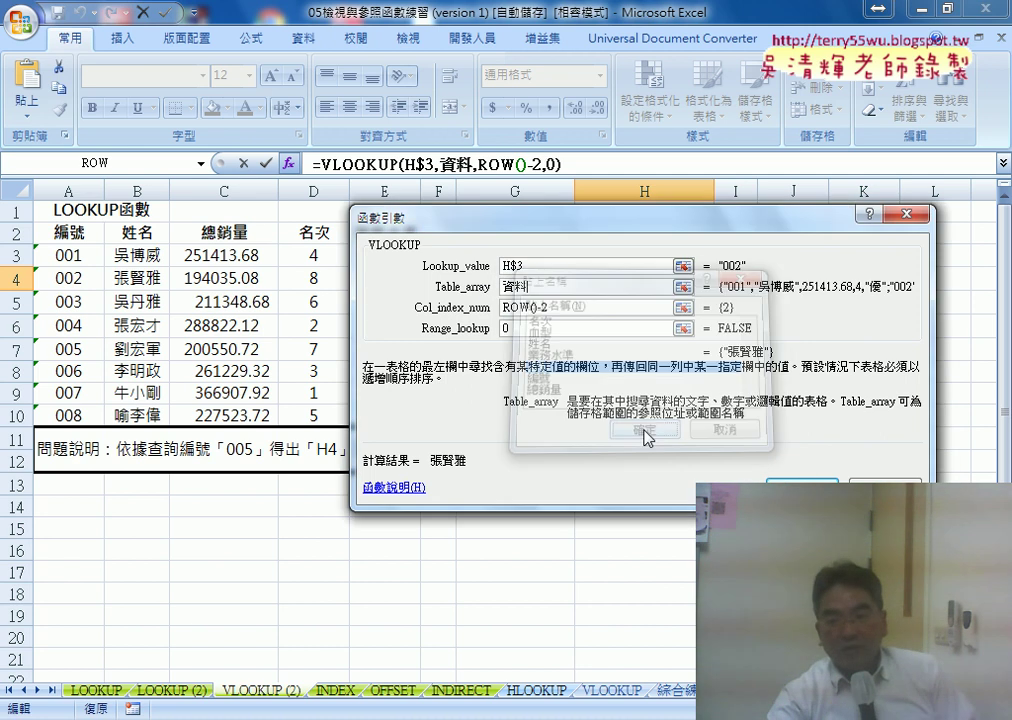
key(ctrl+Return)
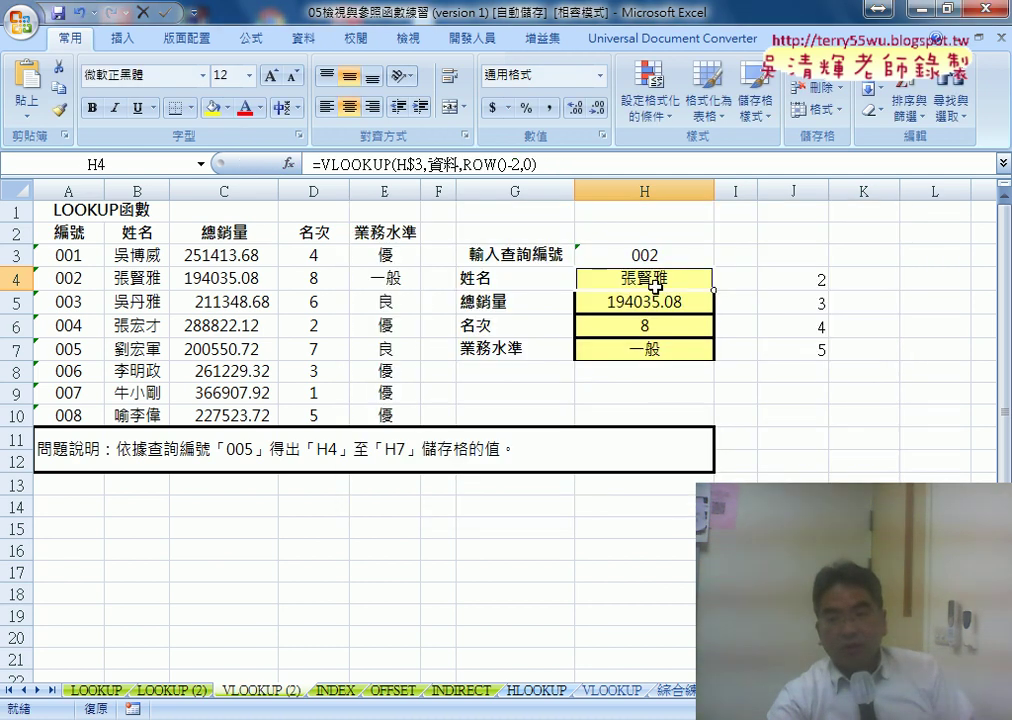
drag(427, 163, 458, 163)
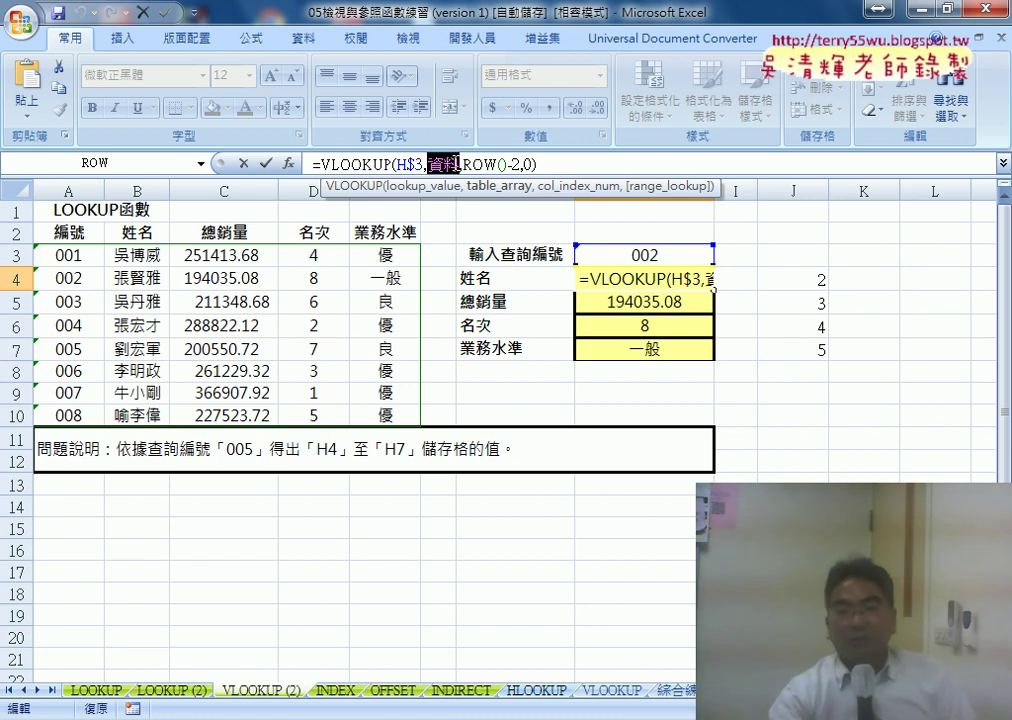
click(265, 162)
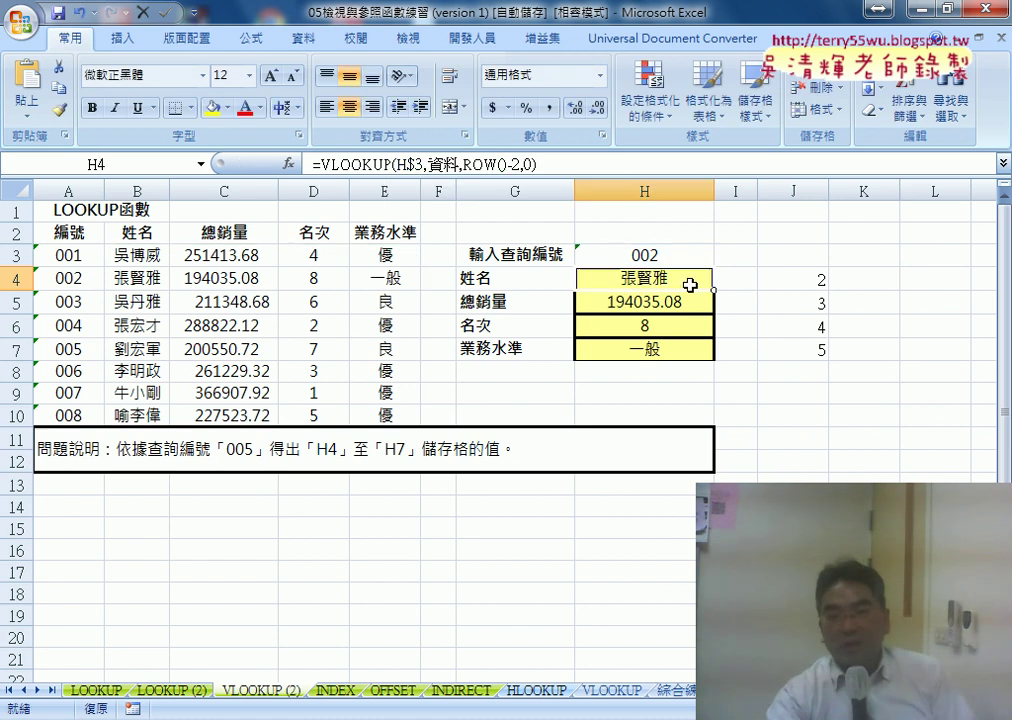
Fill H4's 資料 lookup formula down to H7, then view H4's VLOOKUP arguments.
drag(714, 292, 712, 363)
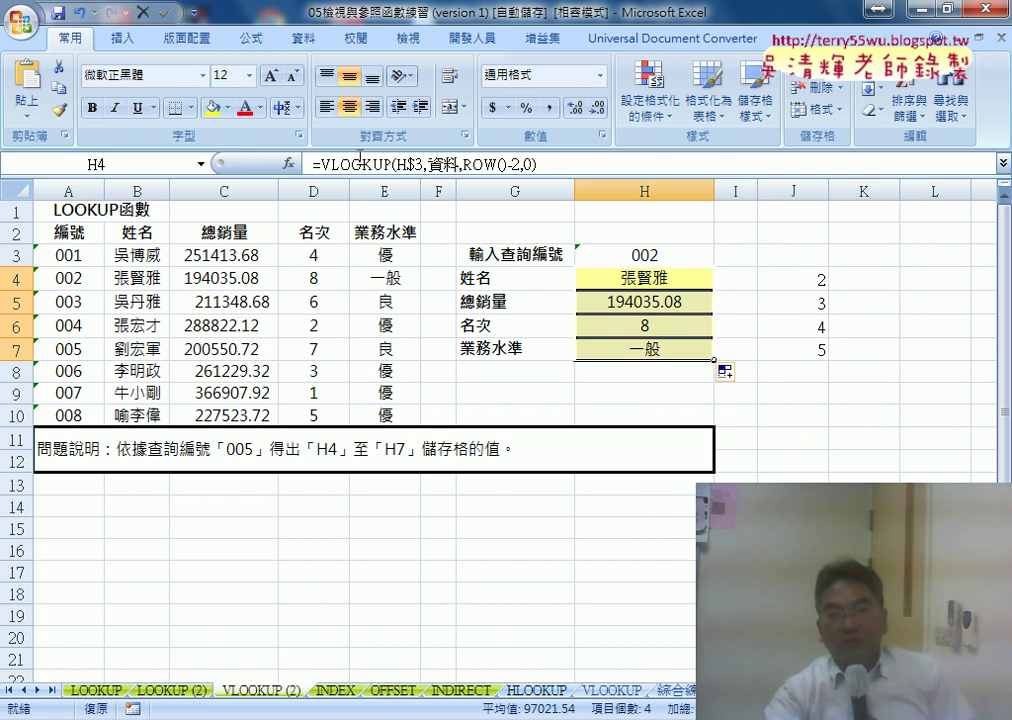
click(362, 163)
click(289, 163)
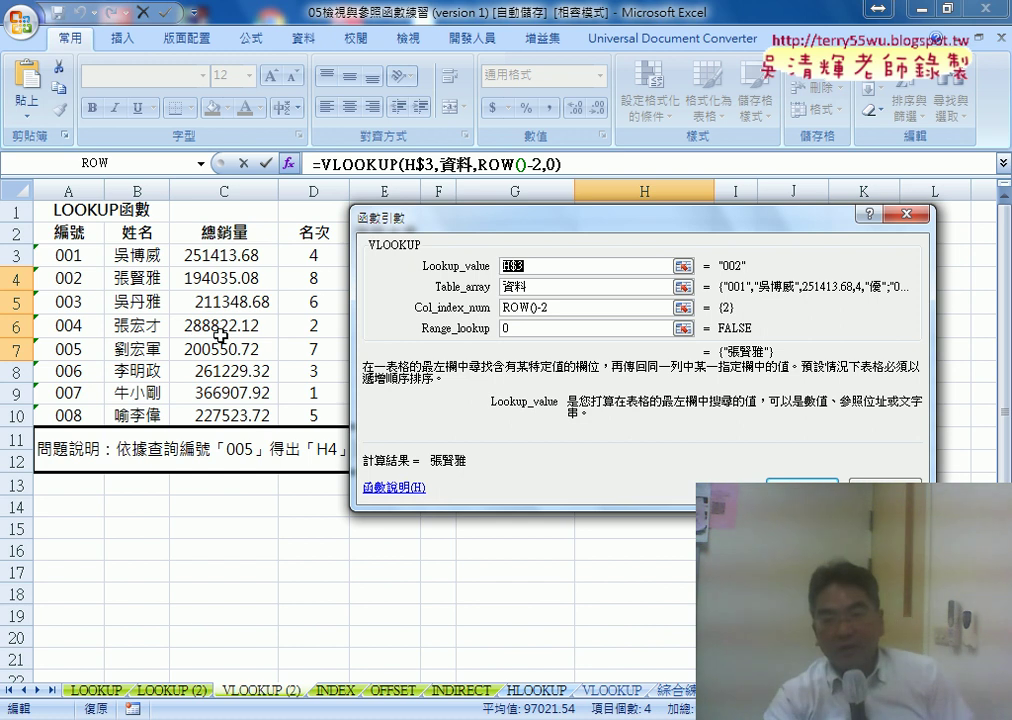
Check the 資料 Table_array argument and close the VLOOKUP arguments without changes.
drag(522, 285, 505, 290)
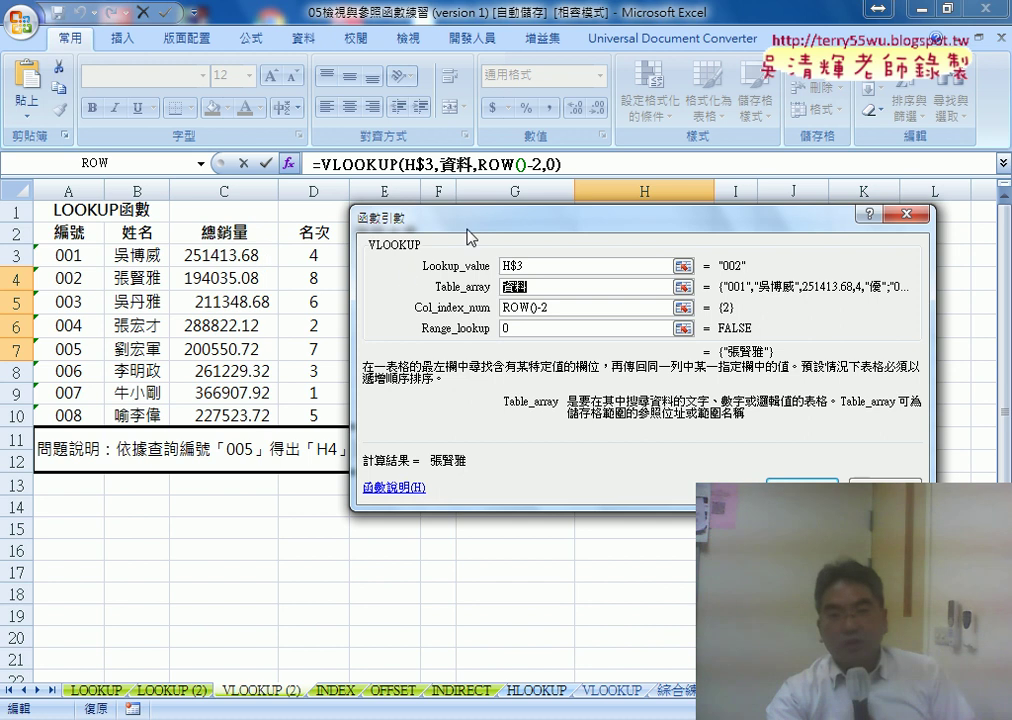
drag(468, 237, 550, 233)
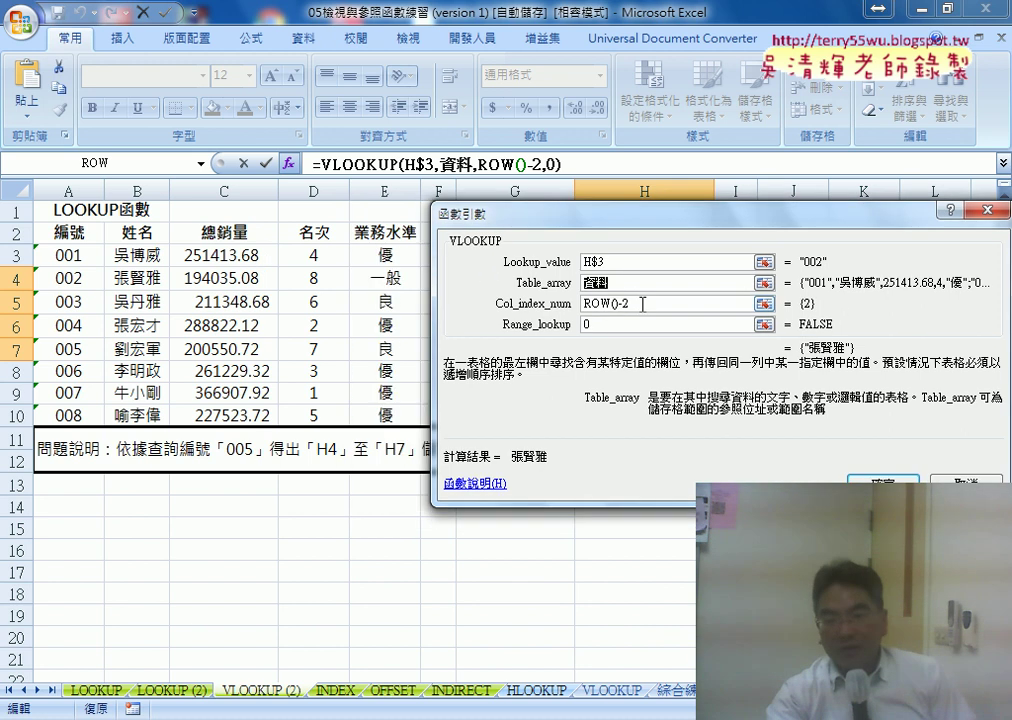
key(Return)
Select helper cells J4:J7 holding =ROW()-2 values 2 to 5.
click(818, 287)
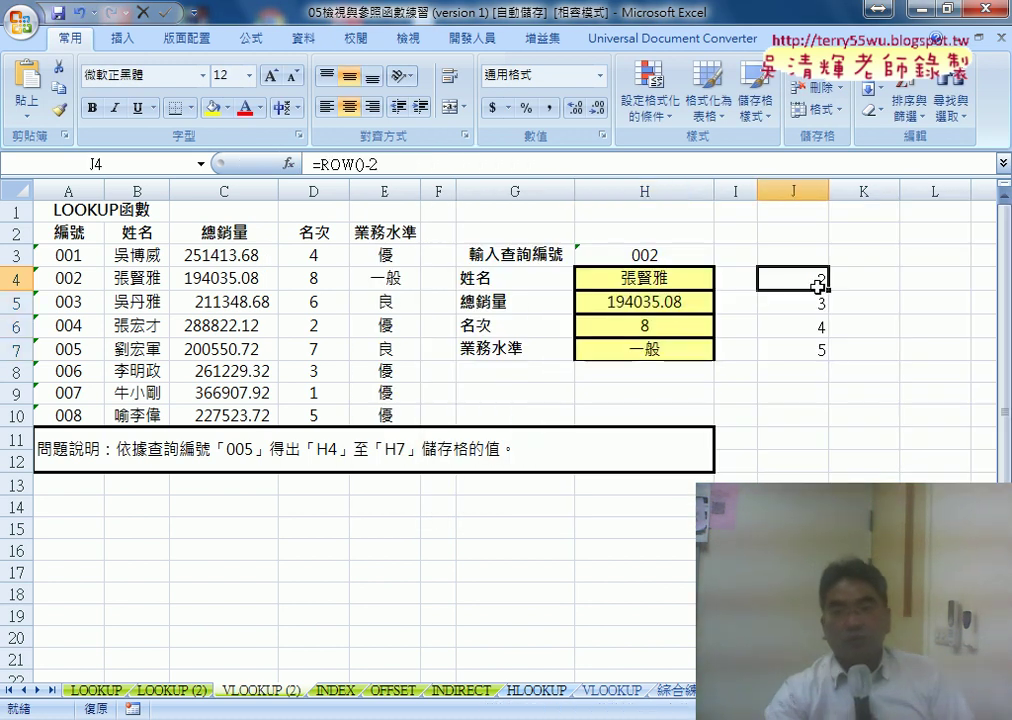
drag(818, 287, 818, 349)
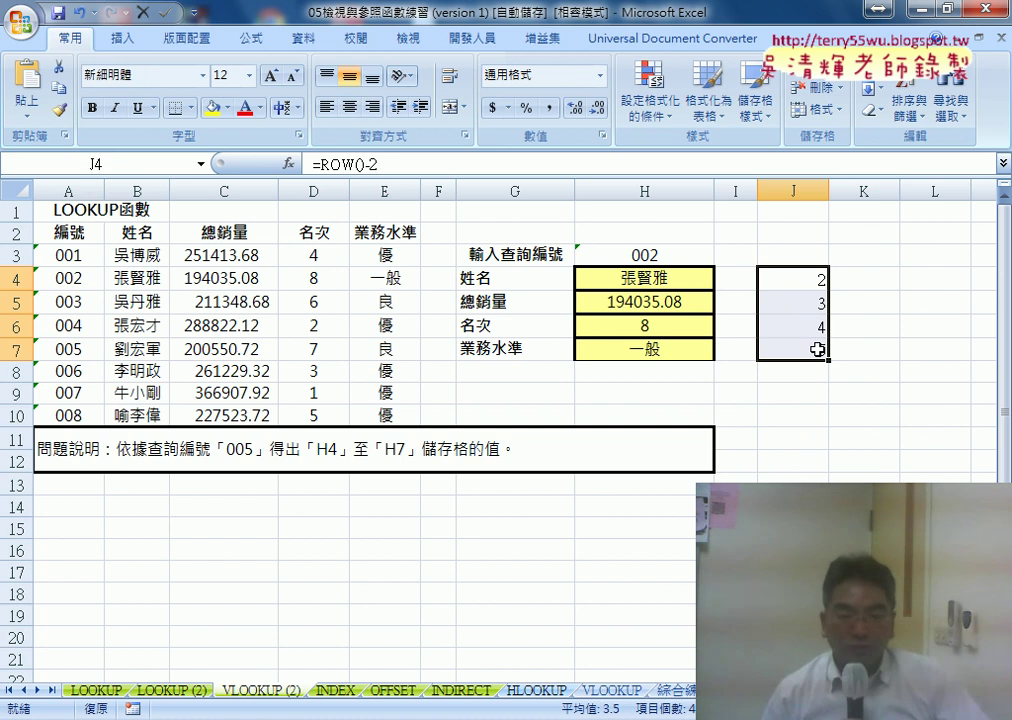